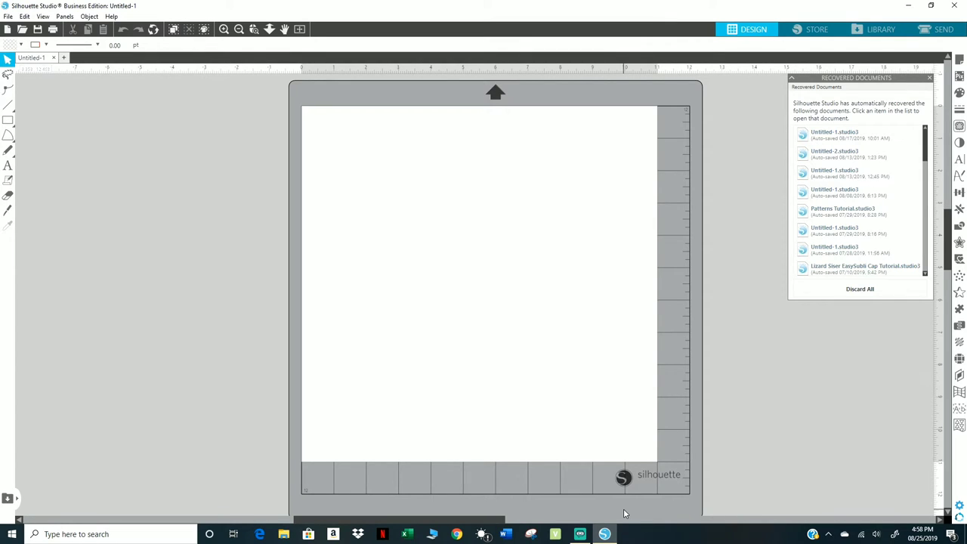
- Merge Buck ADD Name.PNG from Desktop > IMAGES > MOCK UPS > Hunting into the design
{"action": "left_click", "coordinate": [7, 16]}
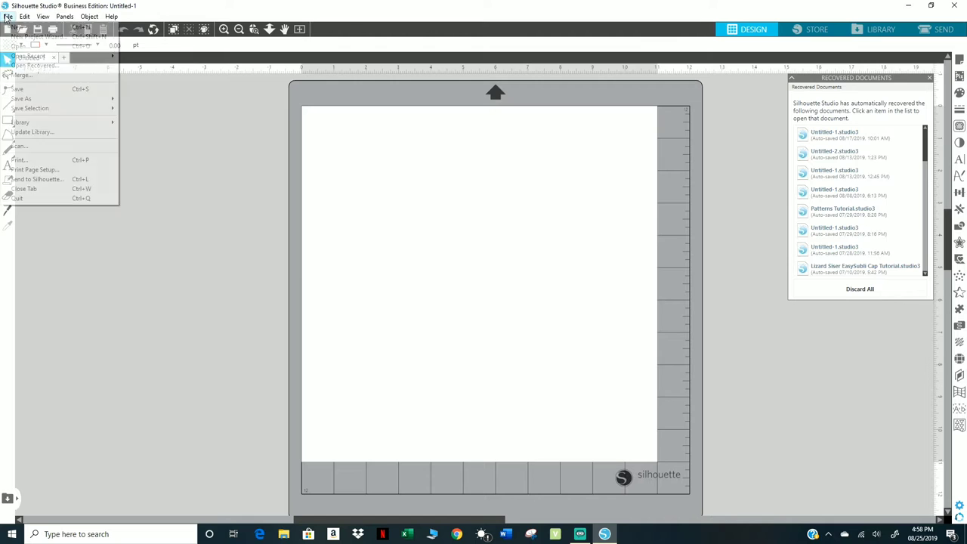
{"action": "left_click", "coordinate": [28, 77]}
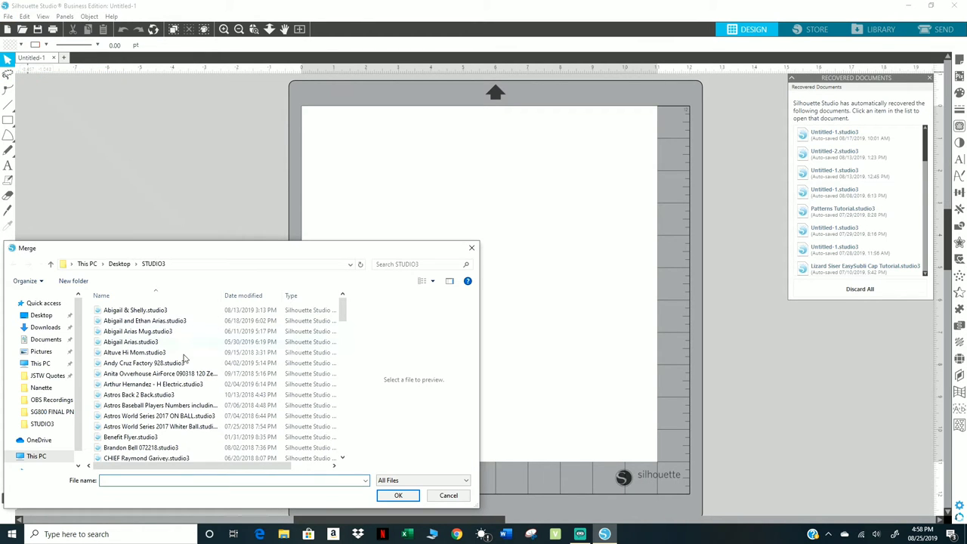
{"action": "left_click", "coordinate": [34, 315]}
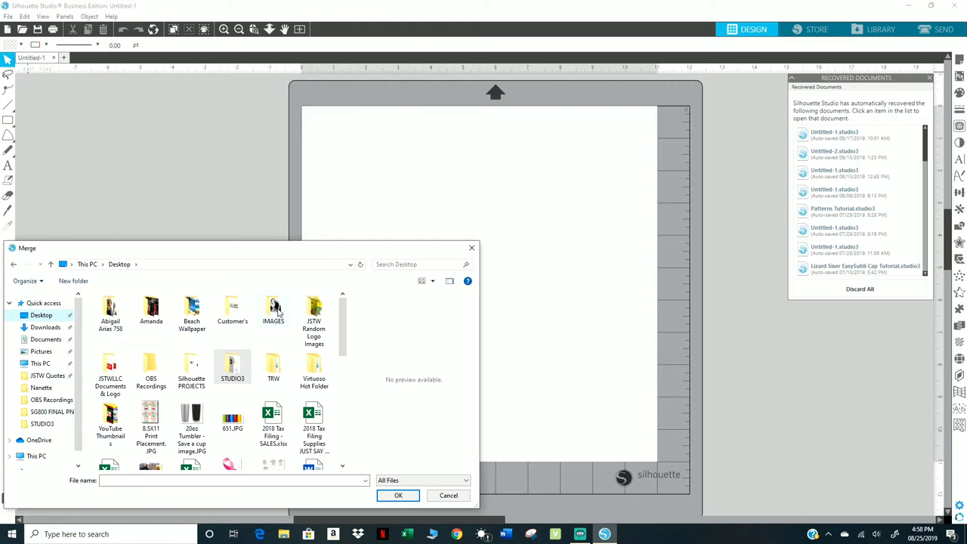
{"action": "double_click", "coordinate": [273, 309]}
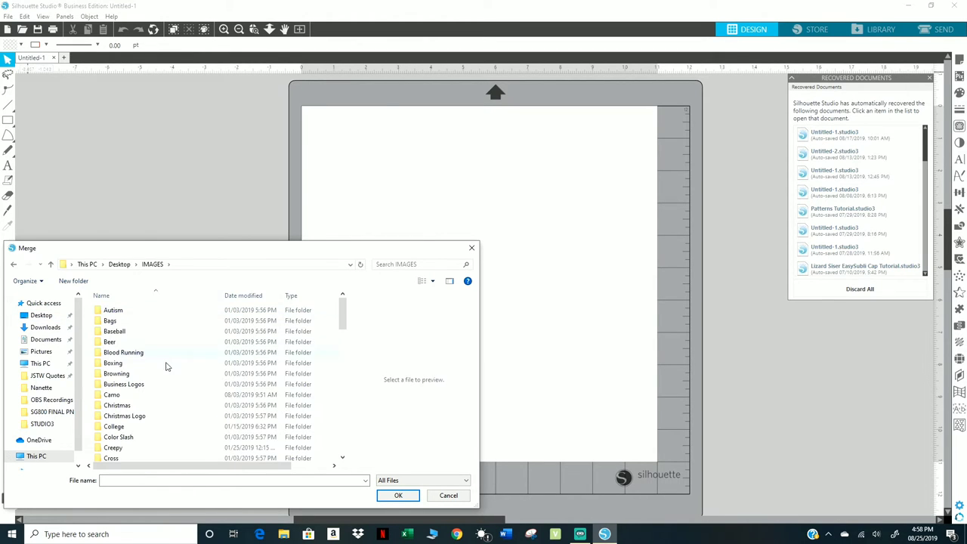
{"action": "scroll", "coordinate": [162, 402], "scroll_direction": "down", "scroll_amount": 8}
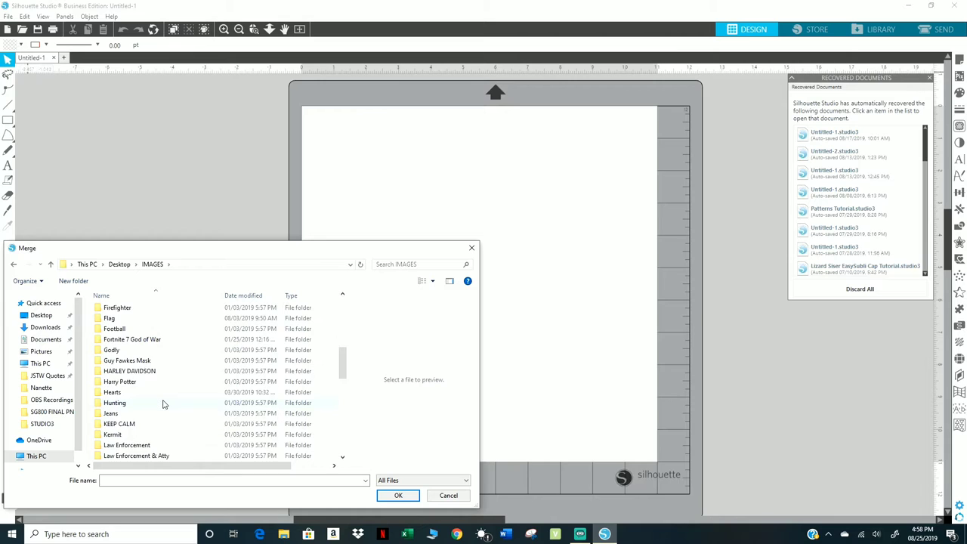
{"action": "scroll", "coordinate": [162, 404], "scroll_direction": "down", "scroll_amount": 3}
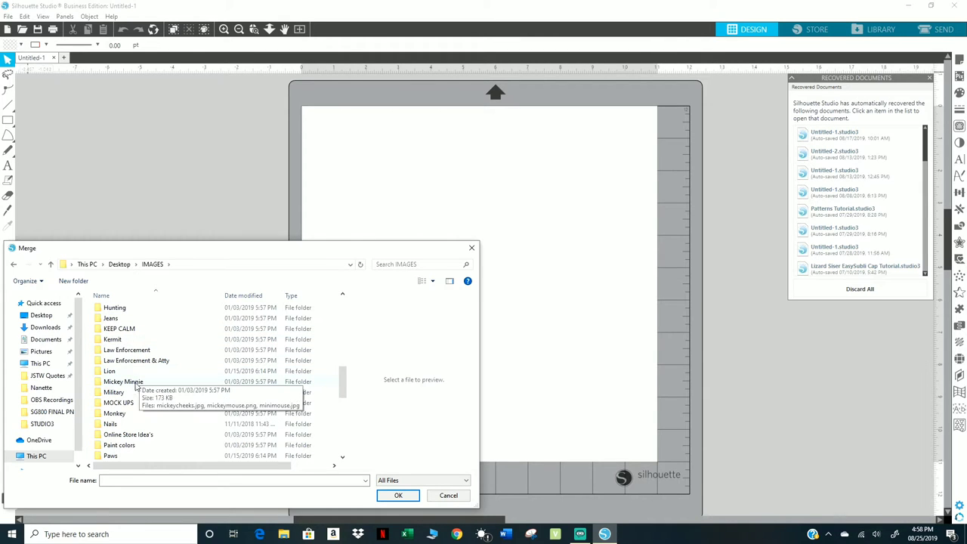
{"action": "scroll", "coordinate": [114, 375], "scroll_direction": "down", "scroll_amount": 1}
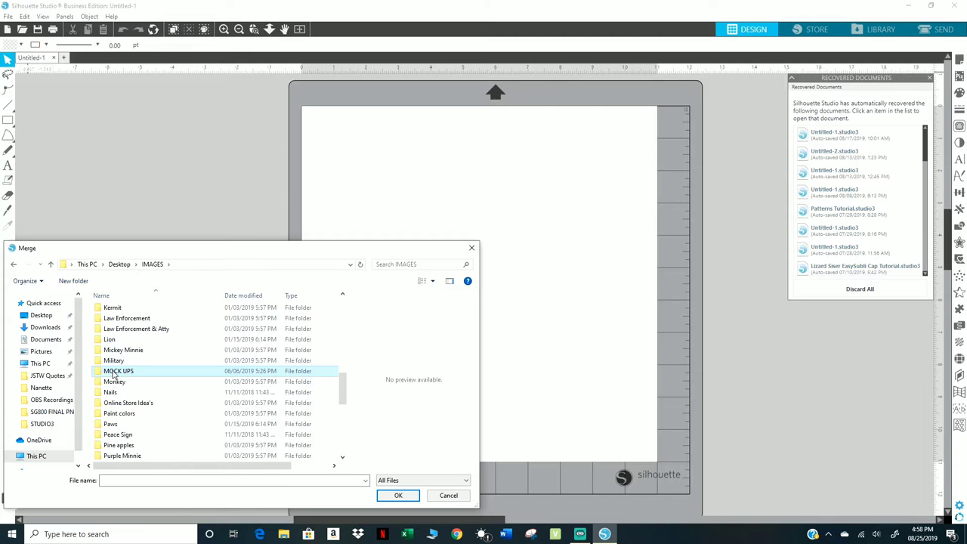
{"action": "double_click", "coordinate": [113, 373]}
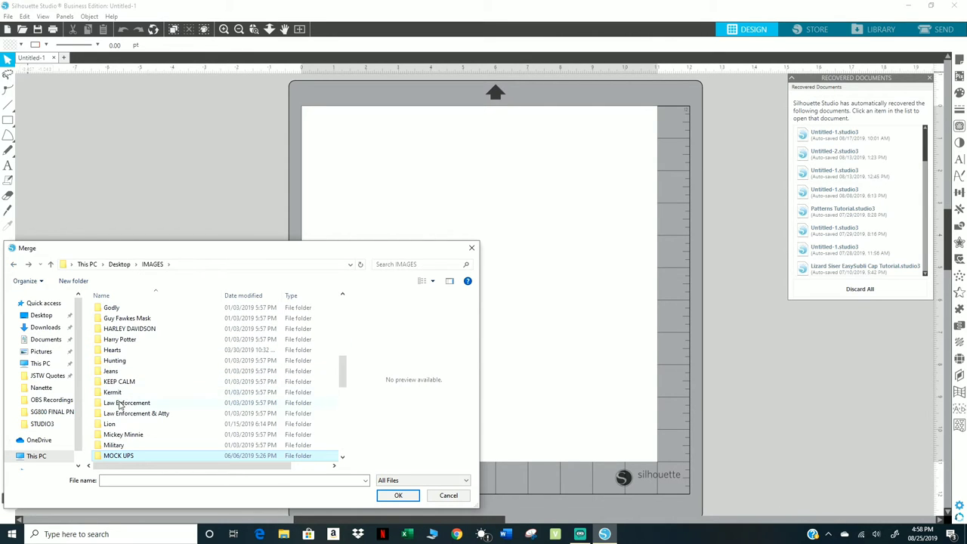
{"action": "left_click", "coordinate": [116, 362]}
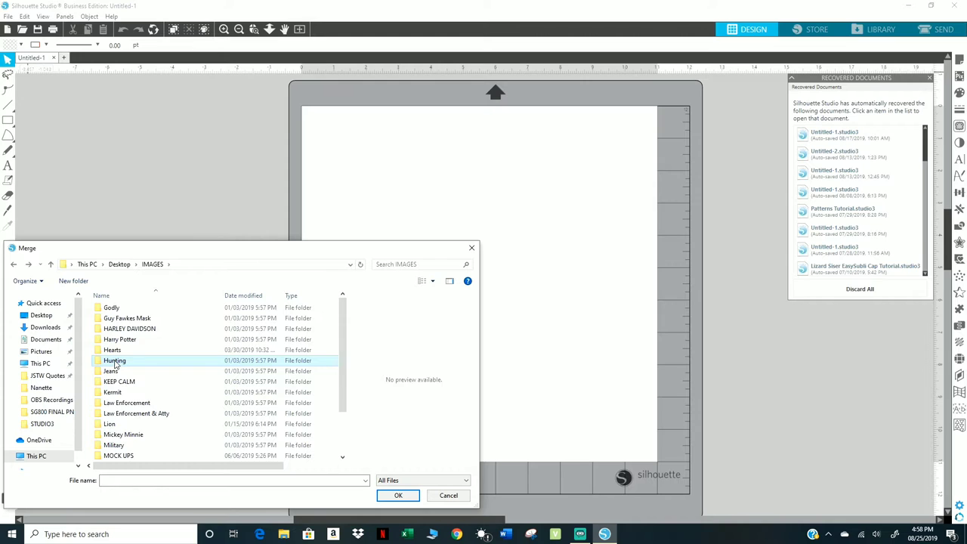
{"action": "double_click", "coordinate": [115, 362]}
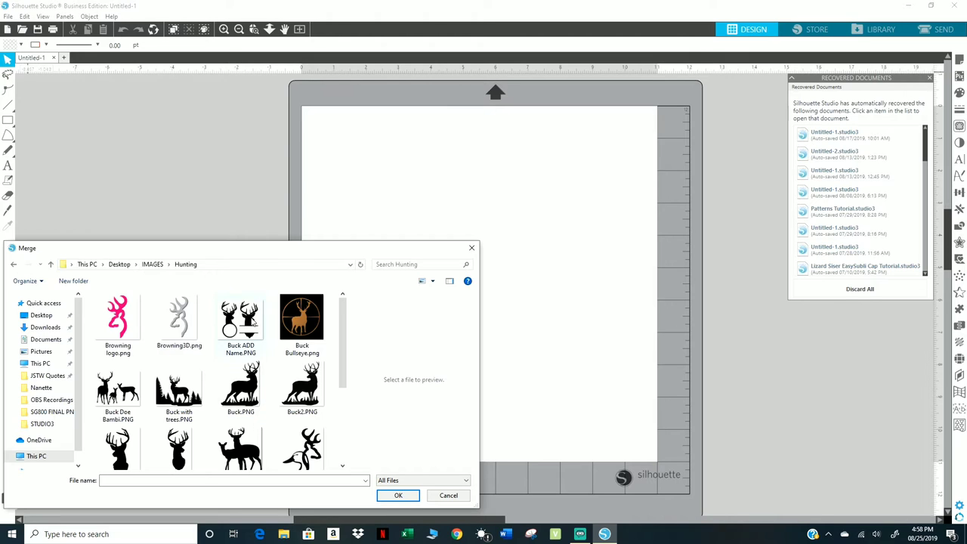
{"action": "double_click", "coordinate": [250, 319]}
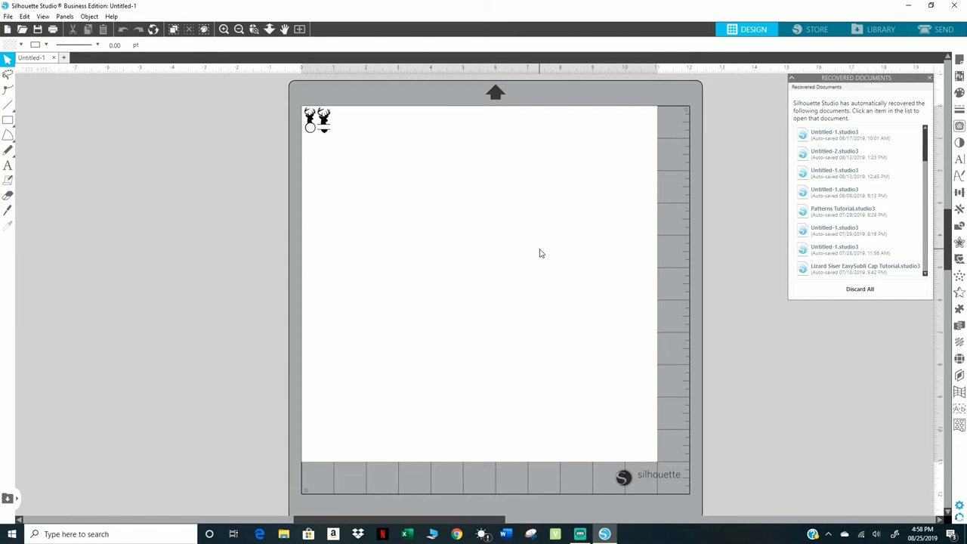
- Enlarge the buck image to about 10 in wide and shift it down onto the page
{"action": "left_click", "coordinate": [319, 125]}
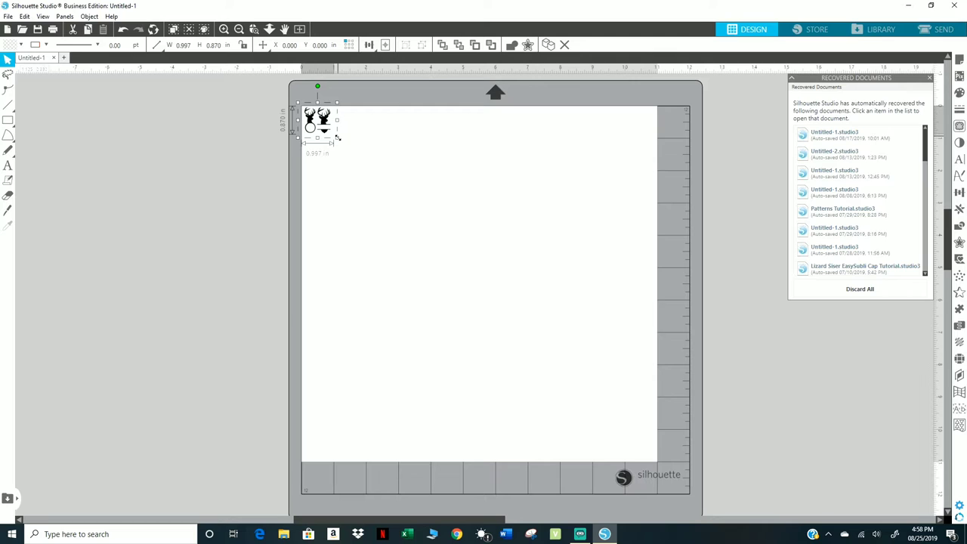
{"action": "left_click_drag", "start_coordinate": [358, 149], "coordinate": [615, 415]}
{"action": "left_click_drag", "start_coordinate": [533, 276], "coordinate": [537, 309]}
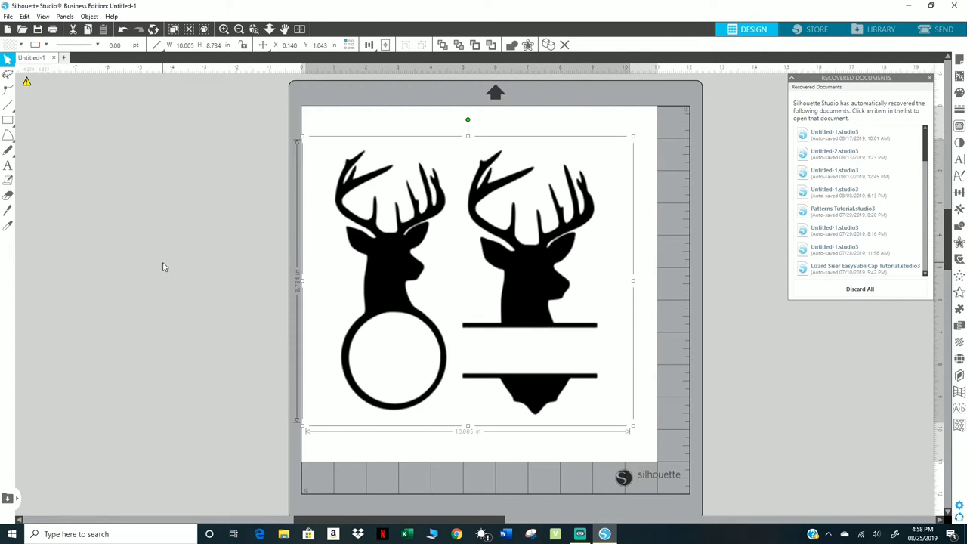
{"action": "left_click", "coordinate": [128, 257]}
- Knife-slice between the deer, delete the circle-frame deer, and move the split deer toward centre
{"action": "left_click", "coordinate": [8, 210]}
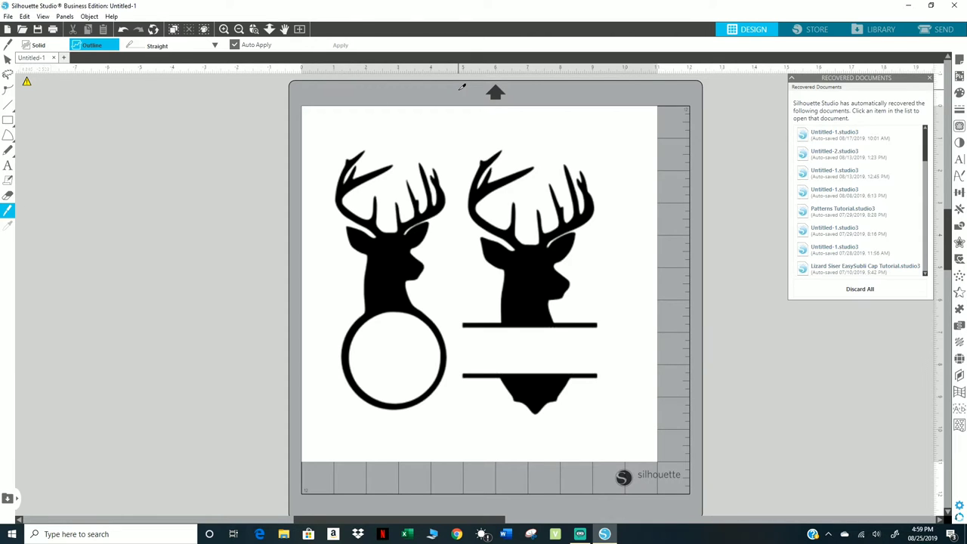
{"action": "left_click_drag", "start_coordinate": [458, 91], "coordinate": [464, 508]}
{"action": "left_click", "coordinate": [401, 251]}
{"action": "key", "text": "Delete"}
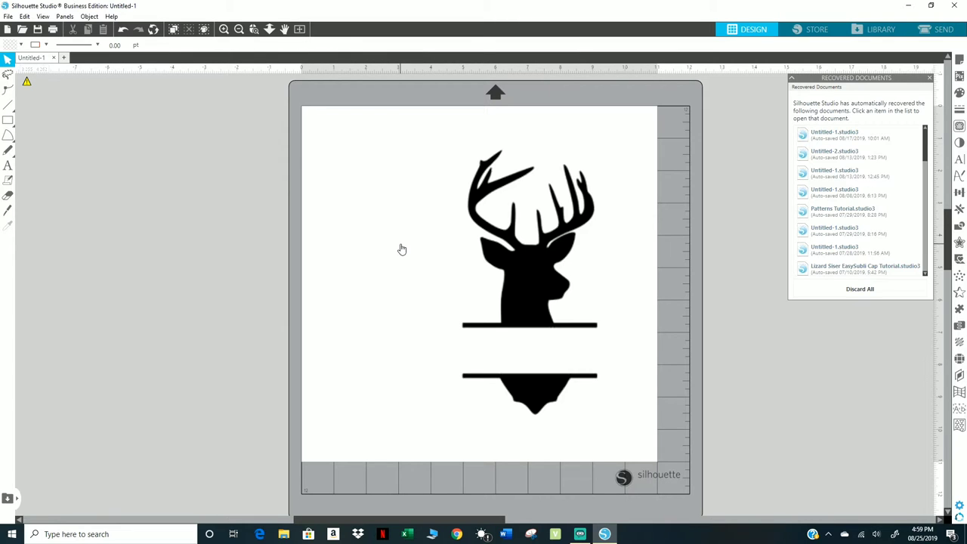
{"action": "left_click_drag", "start_coordinate": [551, 267], "coordinate": [487, 268]}
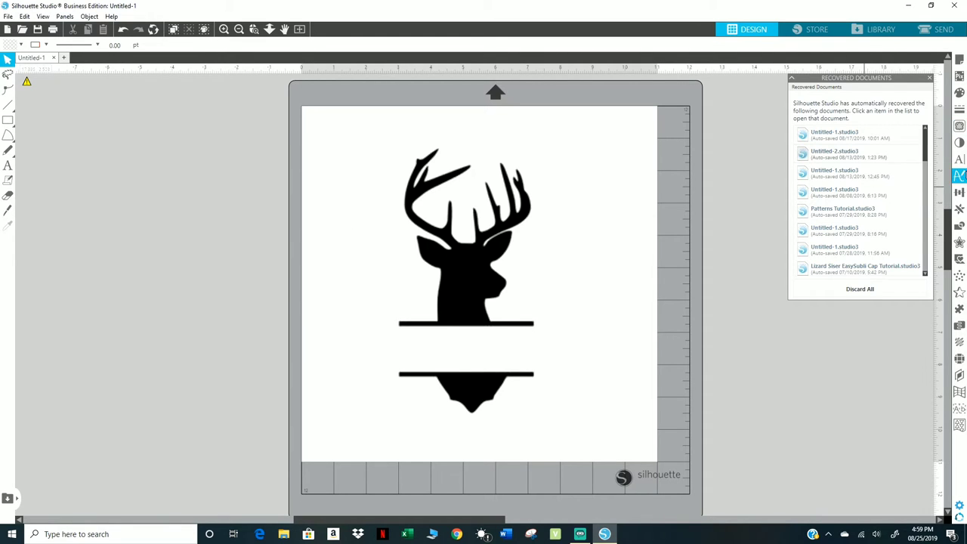
- Mark a trace area around the deer, cancel it, and reposition the deer image
{"action": "left_click", "coordinate": [961, 128]}
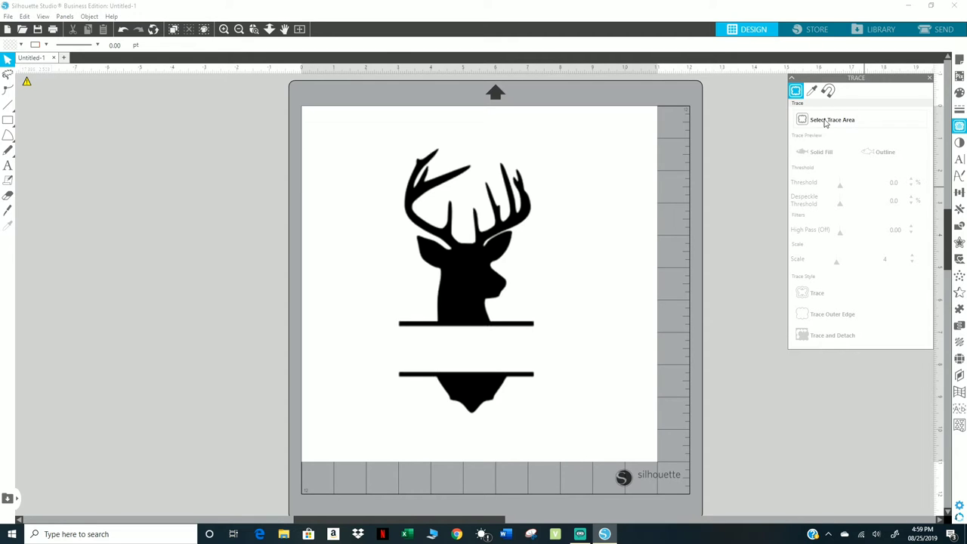
{"action": "left_click", "coordinate": [826, 123]}
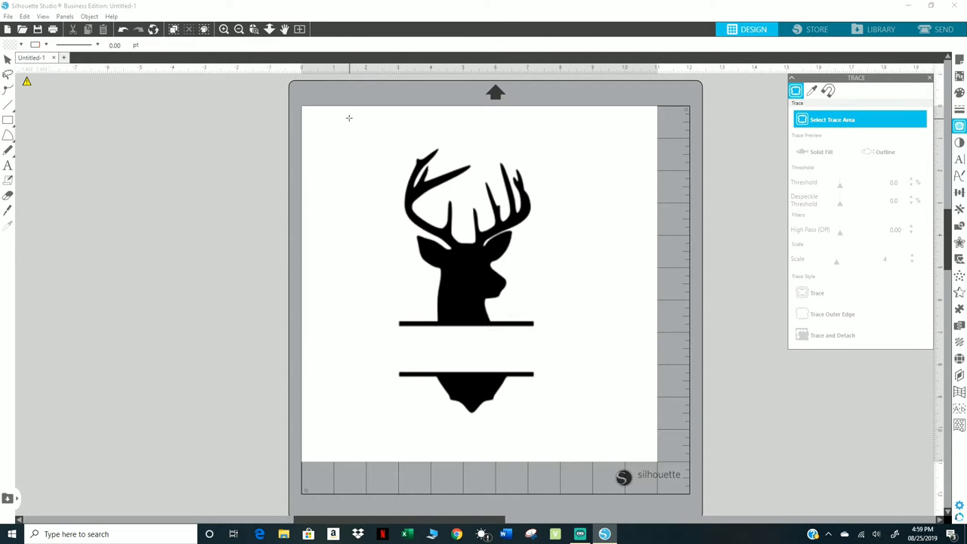
{"action": "mouse_move", "coordinate": [346, 109]}
{"action": "left_mouse_down"}
{"action": "mouse_move", "coordinate": [376, 197]}
{"action": "mouse_move", "coordinate": [602, 457]}
{"action": "left_mouse_up"}
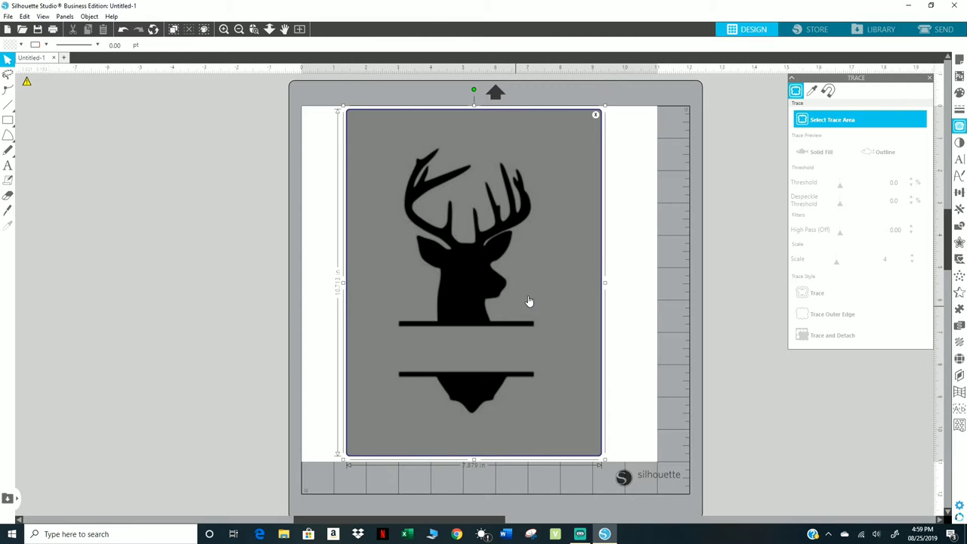
{"action": "left_click", "coordinate": [595, 115]}
{"action": "left_click_drag", "start_coordinate": [481, 289], "coordinate": [500, 279]}
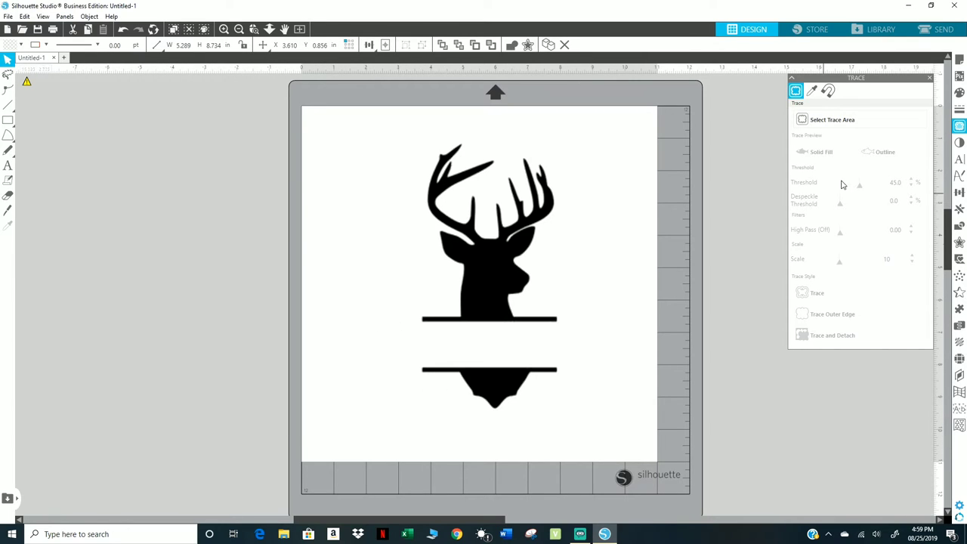
- Trace the deer within a new area and move the original image off the page
{"action": "left_click", "coordinate": [832, 119]}
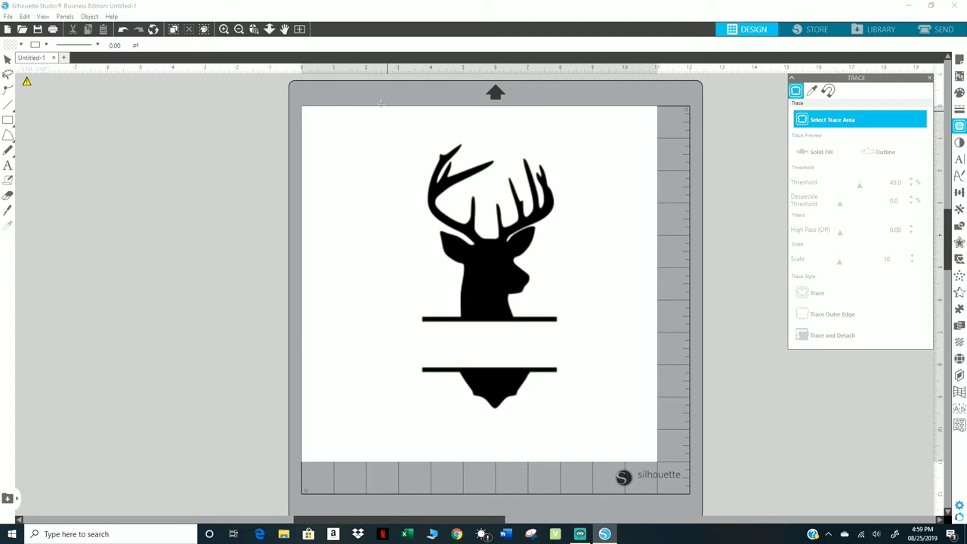
{"action": "mouse_move", "coordinate": [361, 94]}
{"action": "left_mouse_down"}
{"action": "mouse_move", "coordinate": [502, 260]}
{"action": "mouse_move", "coordinate": [635, 459]}
{"action": "left_mouse_up"}
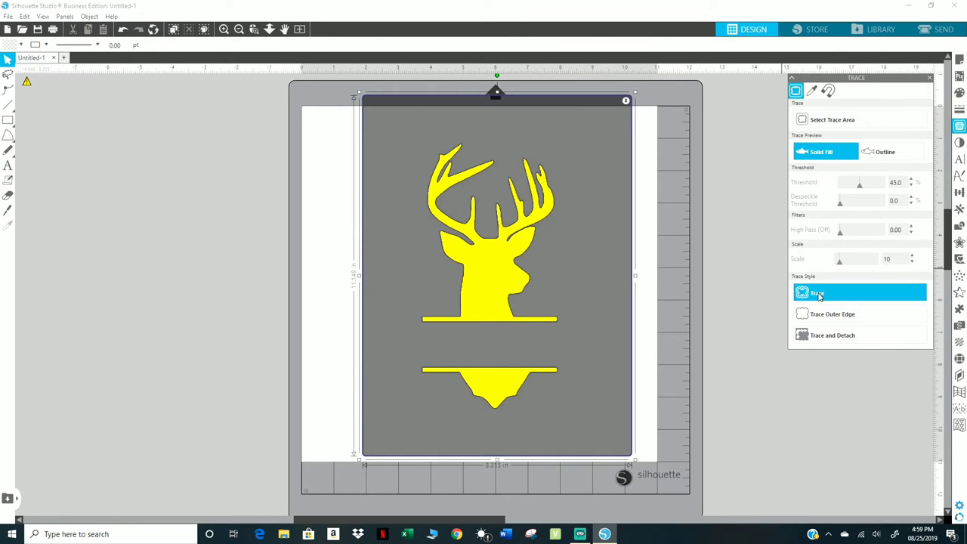
{"action": "left_click", "coordinate": [781, 294]}
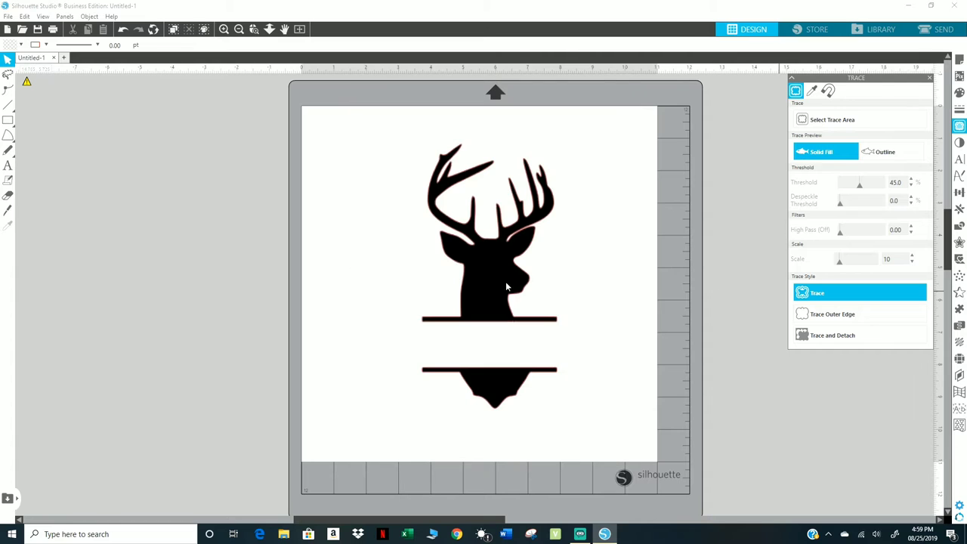
{"action": "left_click_drag", "start_coordinate": [497, 278], "coordinate": [184, 290]}
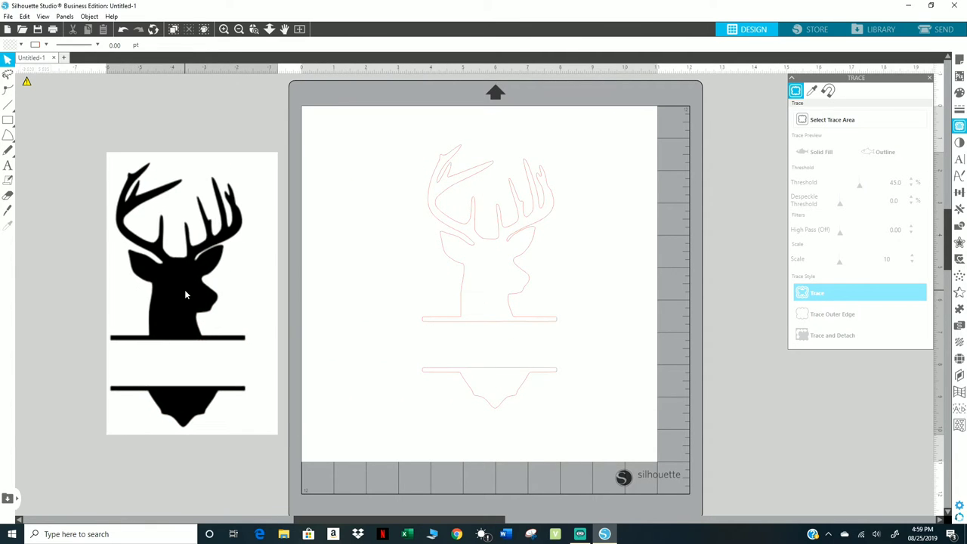
- Delete the off-page original deer, fill the traced deer solid blue, and choose the Text tool
{"action": "left_click", "coordinate": [185, 293]}
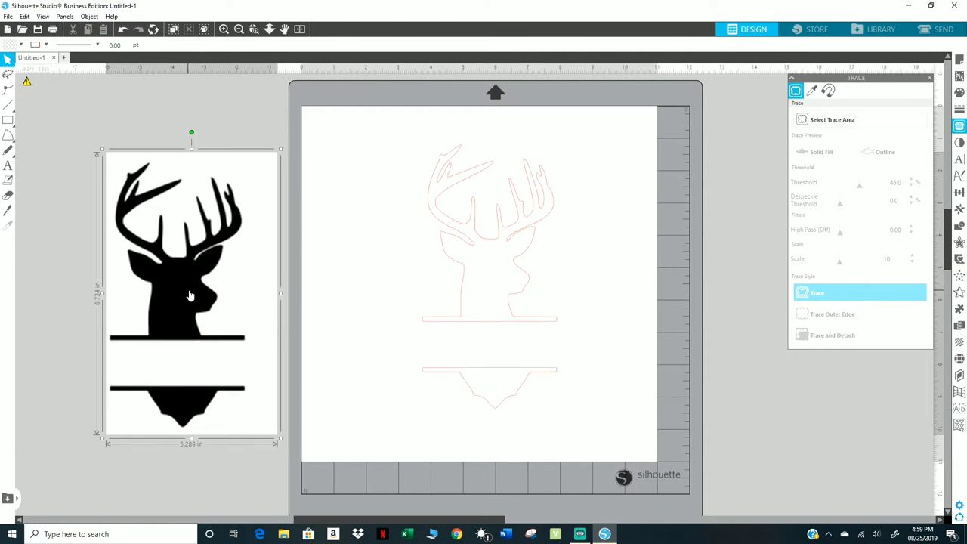
{"action": "key", "text": "Delete"}
{"action": "left_click", "coordinate": [503, 225]}
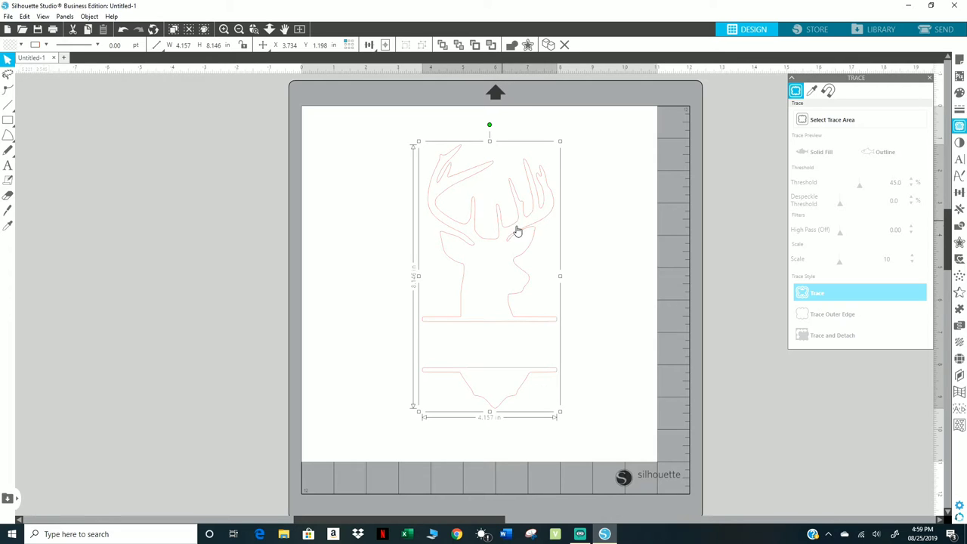
{"action": "left_click", "coordinate": [960, 92]}
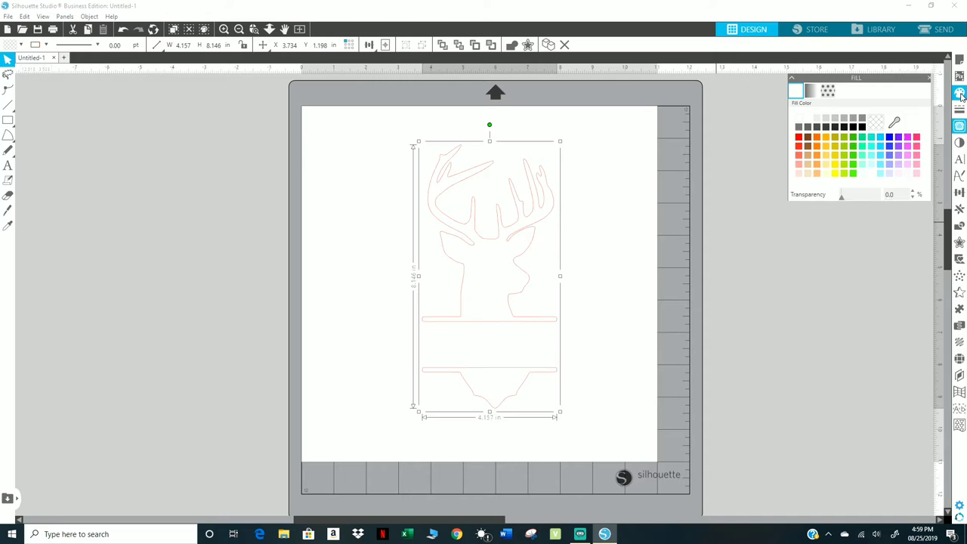
{"action": "left_click", "coordinate": [890, 138]}
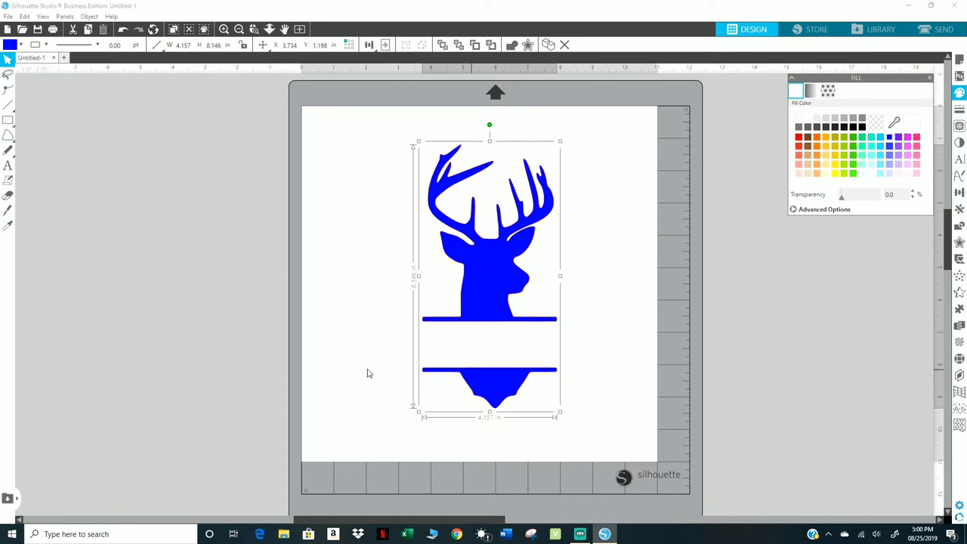
{"action": "left_click", "coordinate": [340, 362]}
{"action": "left_click", "coordinate": [8, 164]}
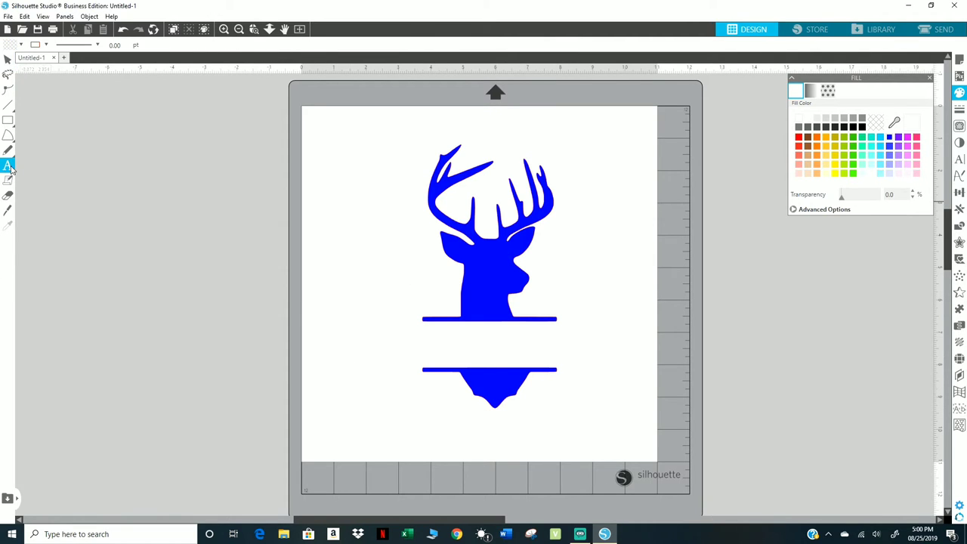
- Type the name 'Gina' between the two bars and centre it there
{"action": "left_click", "coordinate": [441, 341]}
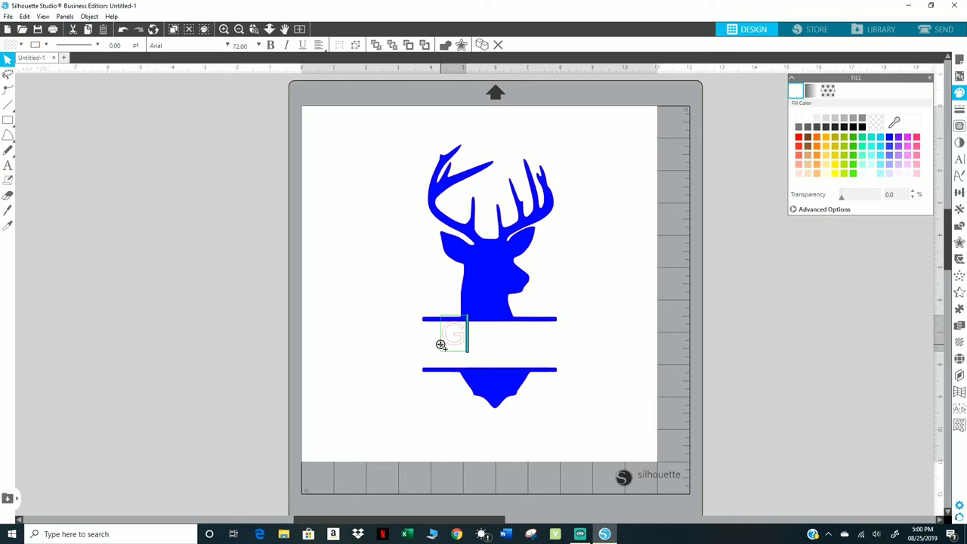
{"action": "type", "text": "Good"}
{"action": "key", "text": "BackSpace"}
{"action": "key", "text": "BackSpace"}
{"action": "key", "text": "BackSpace"}
{"action": "type", "text": "INA"}
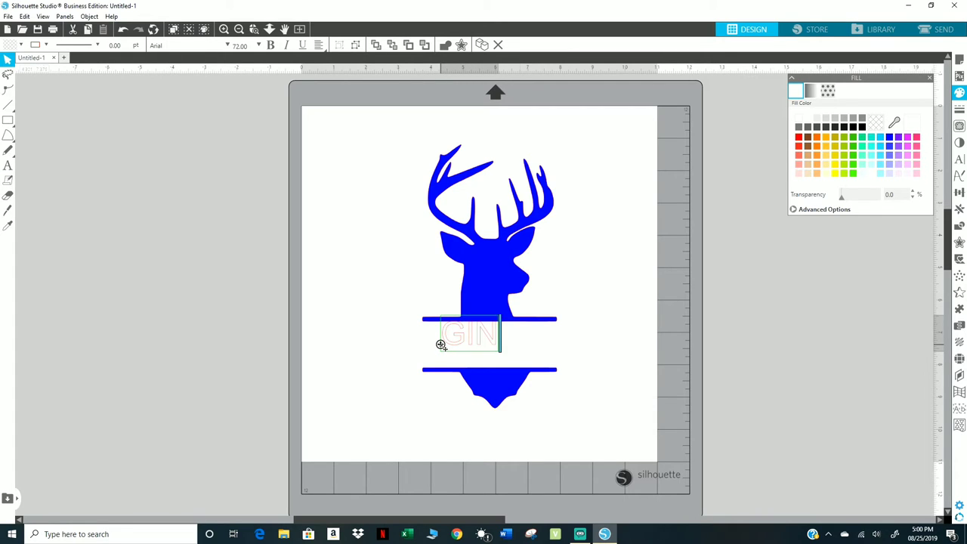
{"action": "key", "text": "BackSpace"}
{"action": "key", "text": "BackSpace"}
{"action": "key", "text": "BackSpace"}
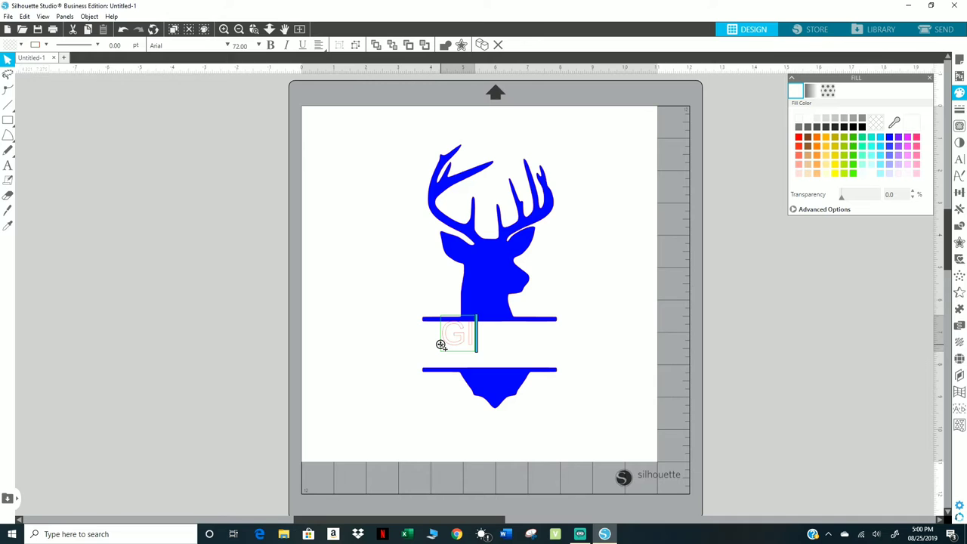
{"action": "type", "text": "ina"}
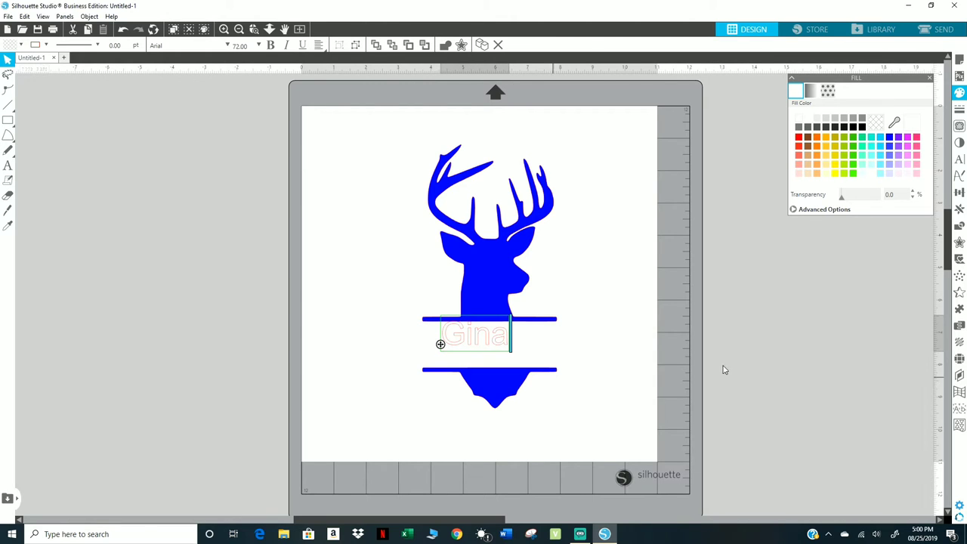
{"action": "left_click", "coordinate": [783, 333]}
{"action": "left_click_drag", "start_coordinate": [493, 344], "coordinate": [503, 351]}
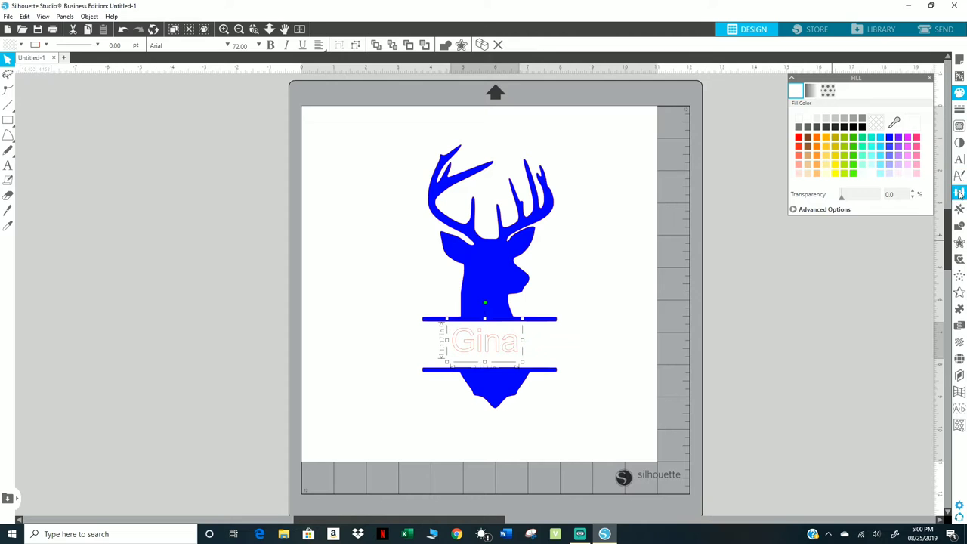
- Try several fonts on Gina and settle on Chinese Dragon
{"action": "left_click", "coordinate": [960, 159]}
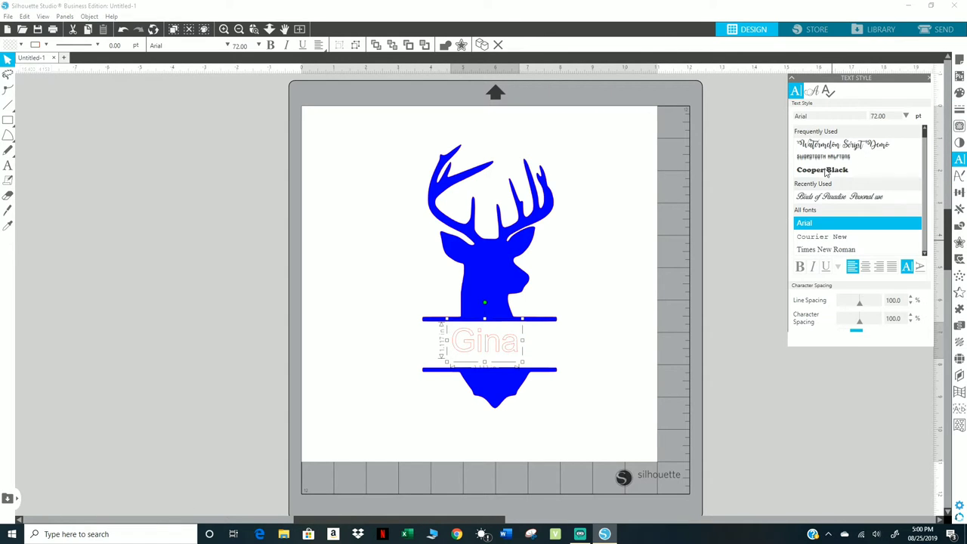
{"action": "left_click", "coordinate": [823, 145]}
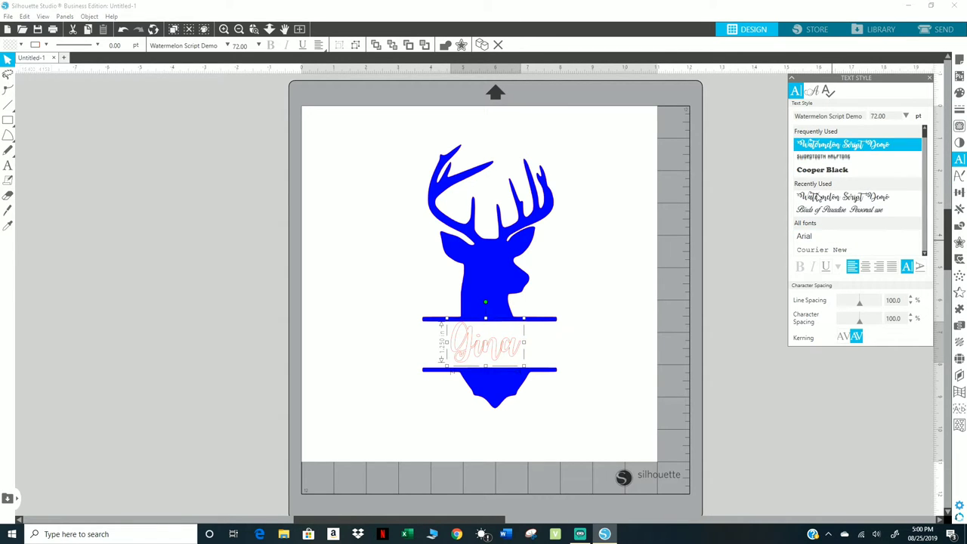
{"action": "scroll", "coordinate": [823, 227], "scroll_direction": "down", "scroll_amount": 5}
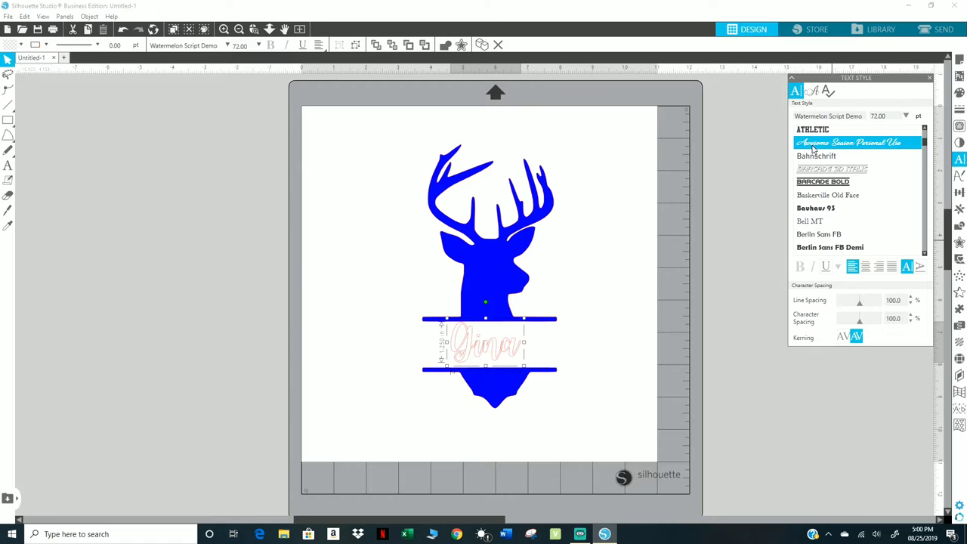
{"action": "left_click", "coordinate": [814, 143]}
{"action": "left_click", "coordinate": [814, 224]}
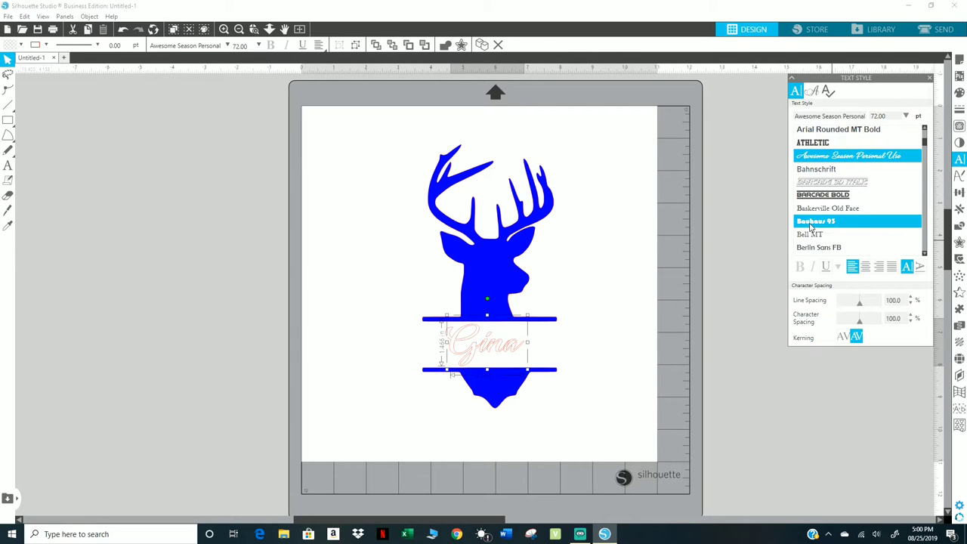
{"action": "scroll", "coordinate": [818, 242], "scroll_direction": "down", "scroll_amount": 12}
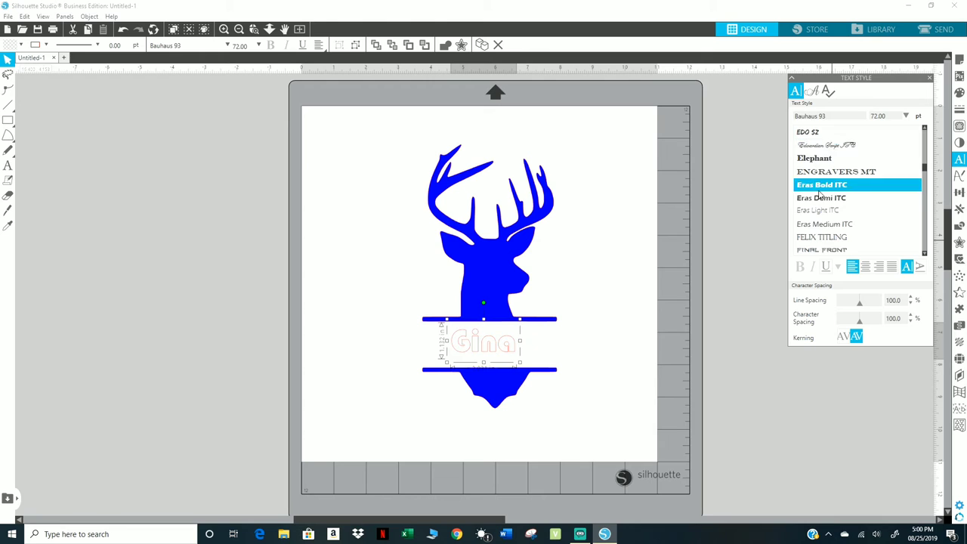
{"action": "scroll", "coordinate": [818, 182], "scroll_direction": "up", "scroll_amount": 3}
{"action": "left_click", "coordinate": [810, 145]}
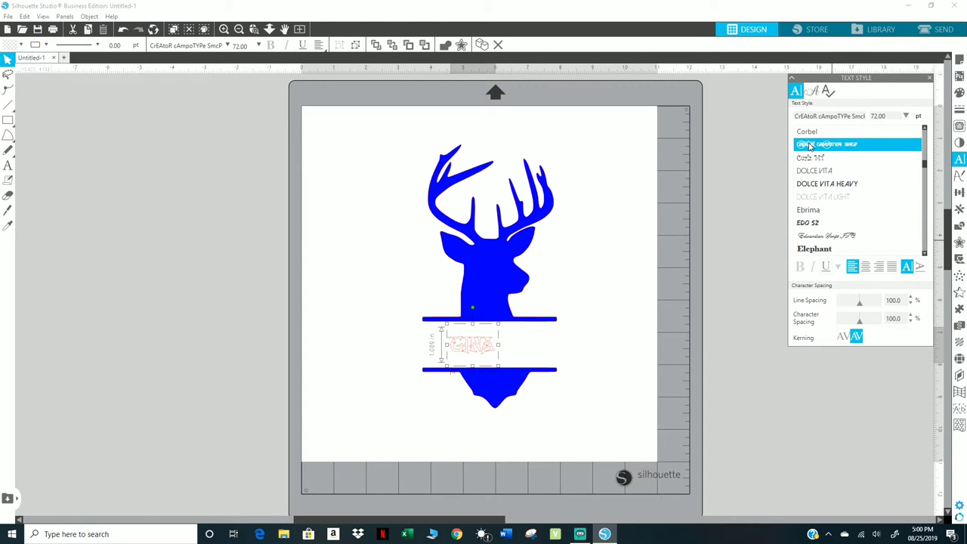
{"action": "scroll", "coordinate": [828, 174], "scroll_direction": "down", "scroll_amount": 8}
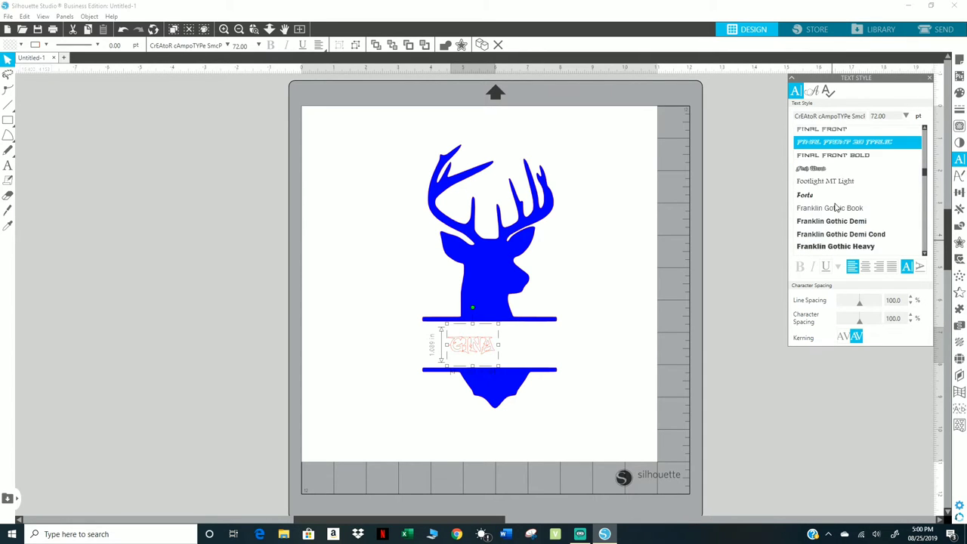
{"action": "scroll", "coordinate": [834, 200], "scroll_direction": "up", "scroll_amount": 6}
{"action": "scroll", "coordinate": [847, 205], "scroll_direction": "up", "scroll_amount": 2}
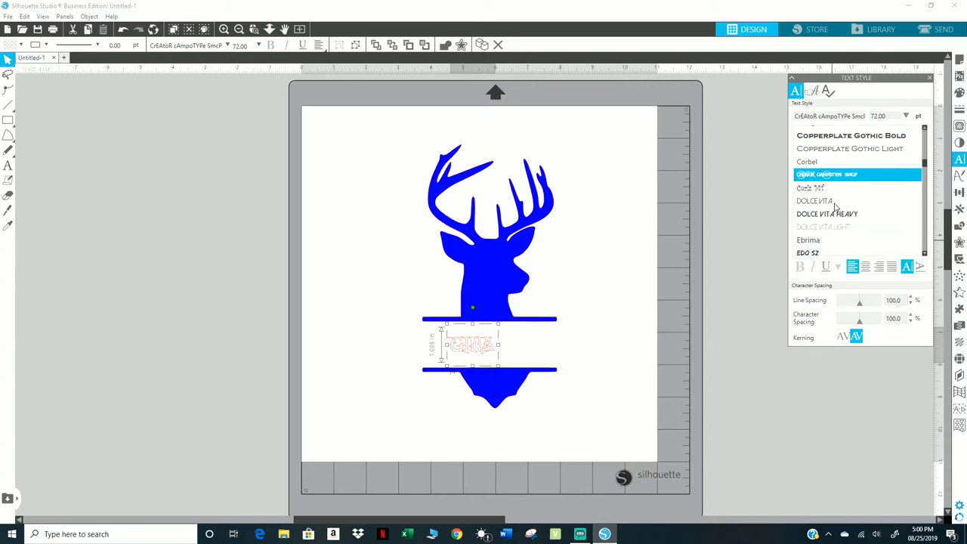
{"action": "scroll", "coordinate": [834, 203], "scroll_direction": "up", "scroll_amount": 2}
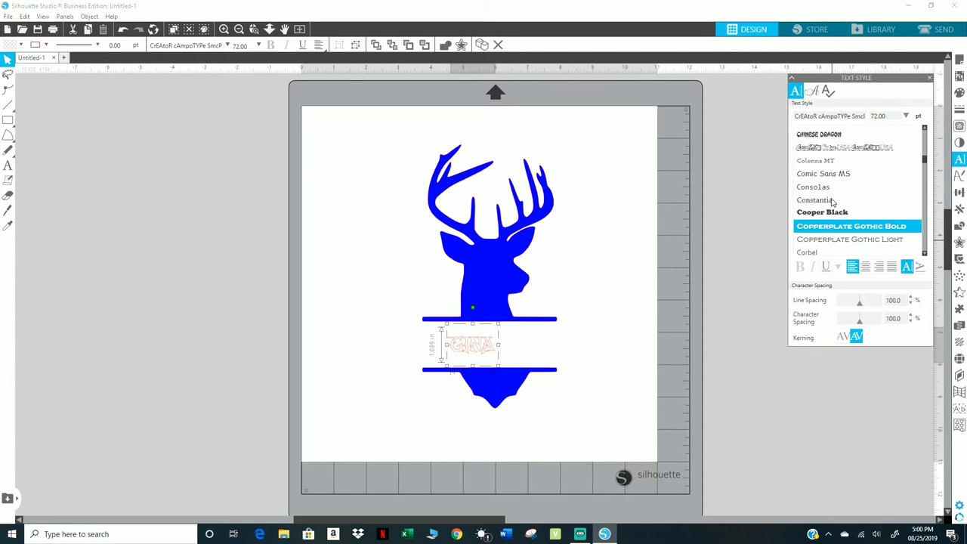
{"action": "scroll", "coordinate": [832, 202], "scroll_direction": "up", "scroll_amount": 1}
{"action": "left_click", "coordinate": [816, 164]}
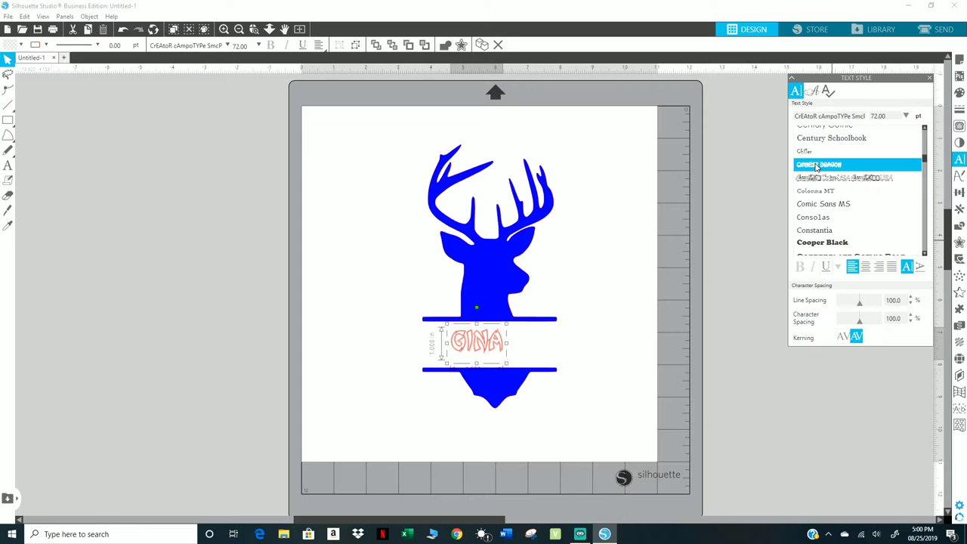
- Enlarge GINA, move it left off the page, and break it into letter outlines
{"action": "left_click_drag", "start_coordinate": [510, 365], "coordinate": [856, 467]}
{"action": "left_click_drag", "start_coordinate": [773, 412], "coordinate": [393, 373]}
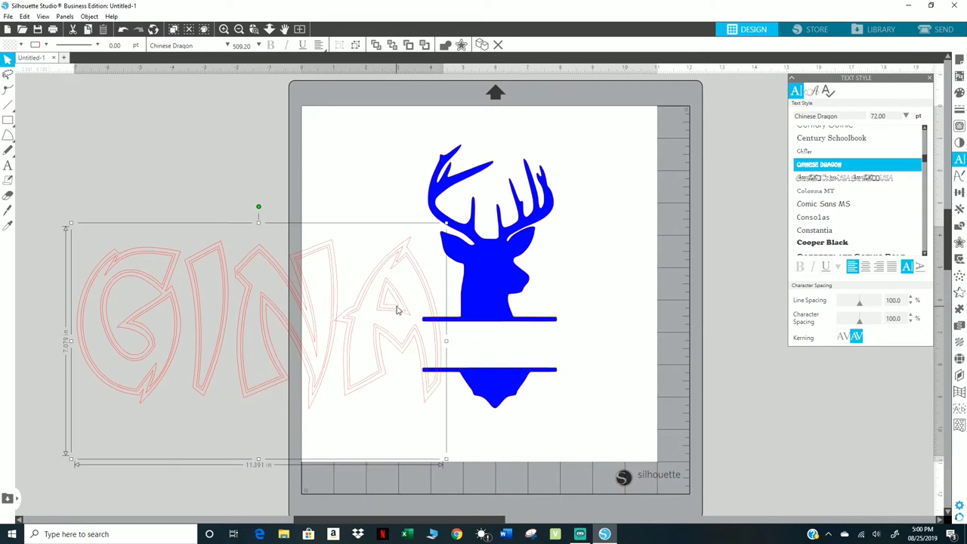
{"action": "left_click_drag", "start_coordinate": [397, 310], "coordinate": [363, 291]}
{"action": "right_click", "coordinate": [367, 291]}
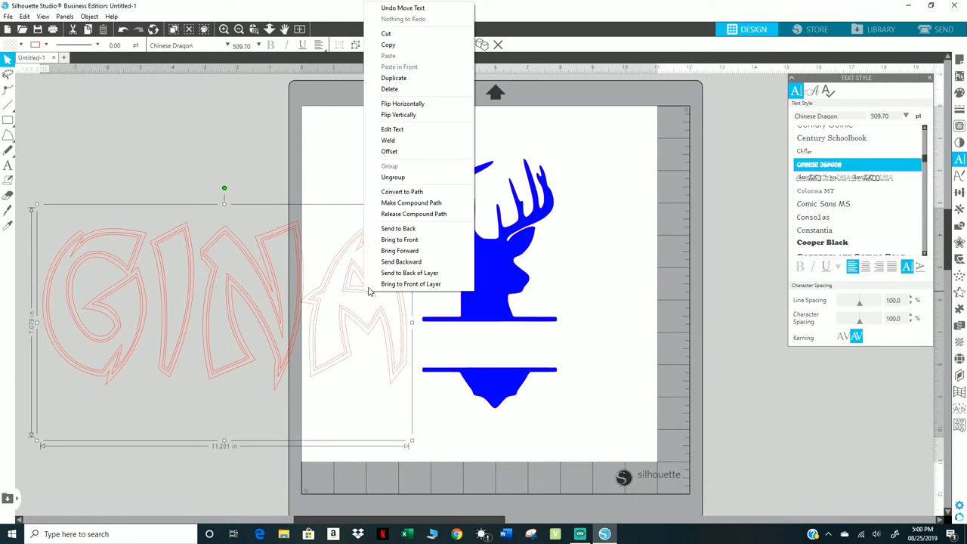
{"action": "left_click", "coordinate": [387, 214]}
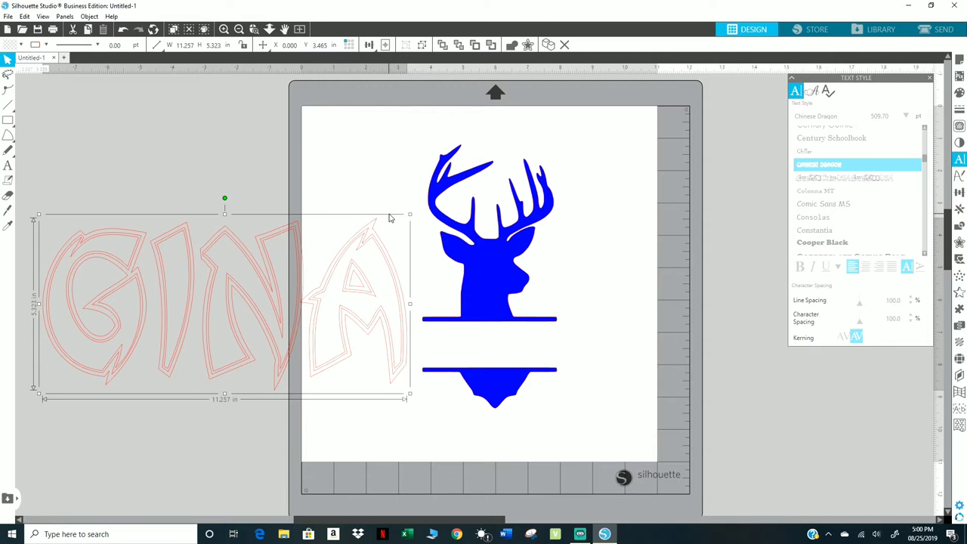
- Release the letters into separate outline paths, reworking the A's compound shape
{"action": "left_click", "coordinate": [321, 404]}
{"action": "left_click", "coordinate": [351, 291]}
{"action": "left_click_drag", "start_coordinate": [351, 291], "coordinate": [345, 318]}
{"action": "right_click", "coordinate": [345, 317]}
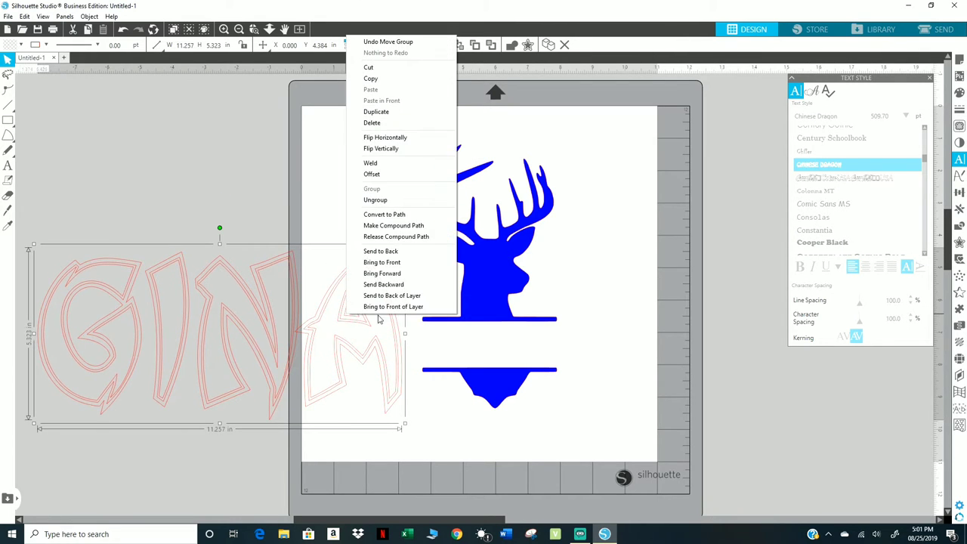
{"action": "left_click", "coordinate": [388, 236]}
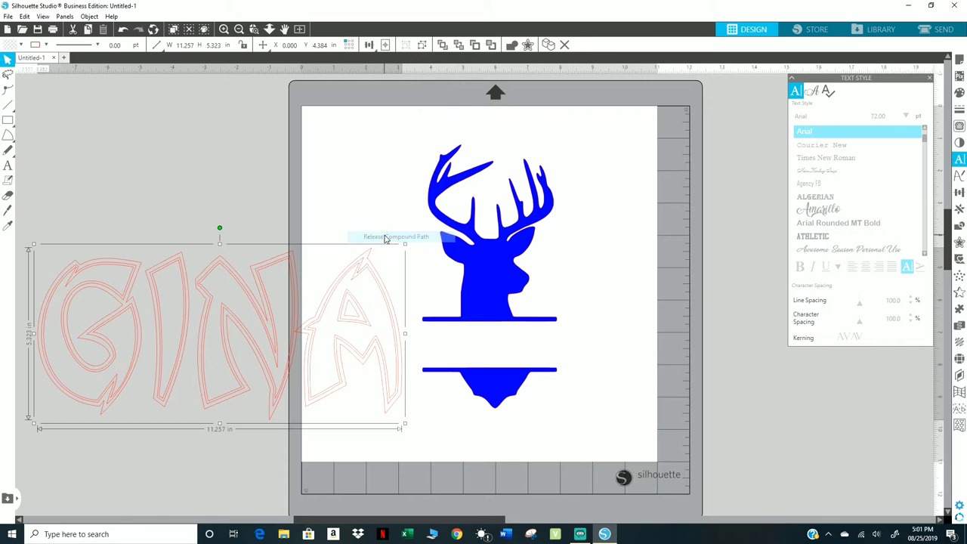
{"action": "right_click", "coordinate": [359, 316]}
{"action": "left_click", "coordinate": [400, 283]}
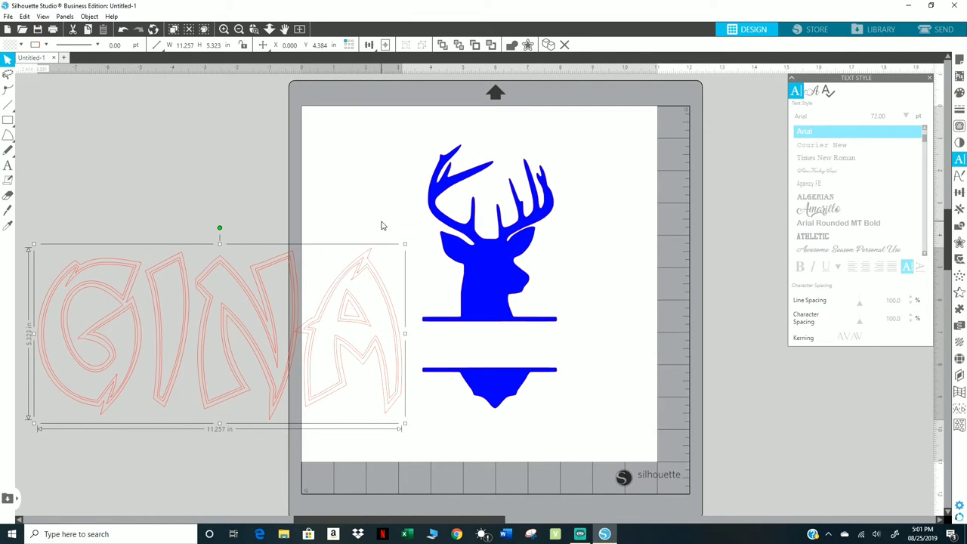
{"action": "right_click", "coordinate": [362, 323]}
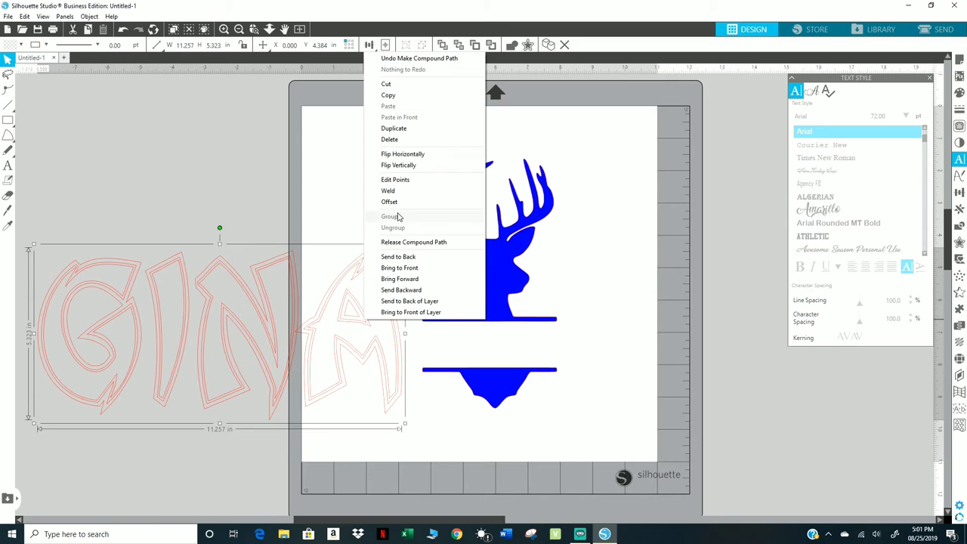
{"action": "left_click", "coordinate": [398, 242]}
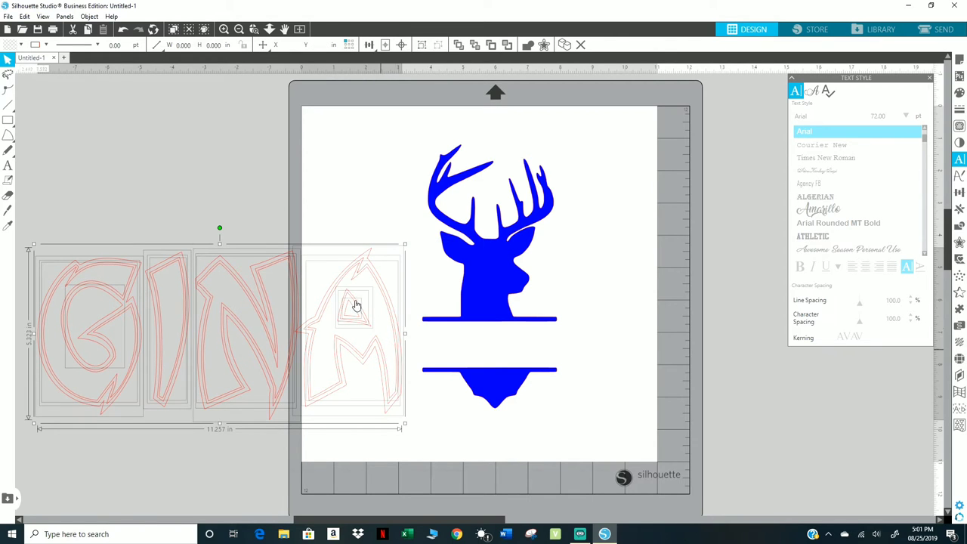
- Delete the A's extra outline, group the letters, and shrink GINA to about 5.735 in wide
{"action": "left_click", "coordinate": [323, 469]}
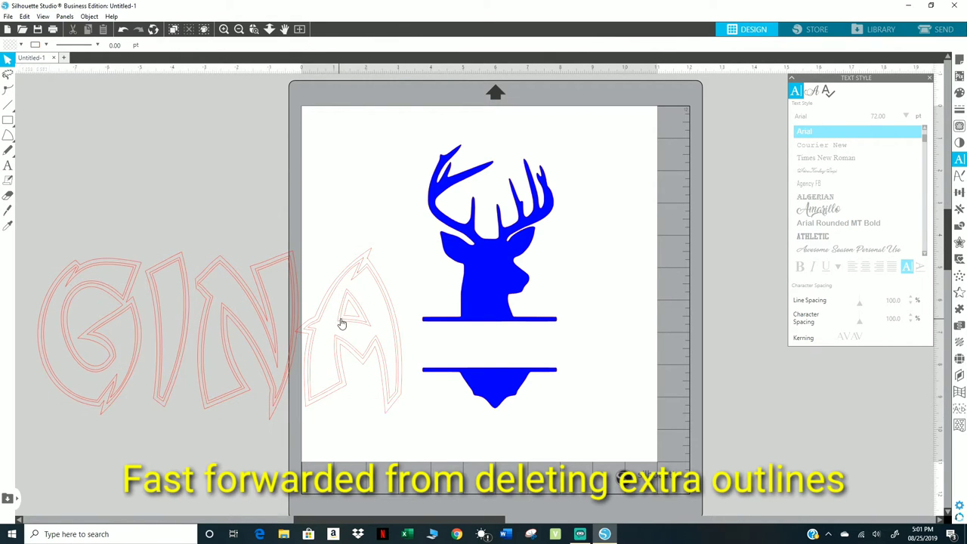
{"action": "left_click", "coordinate": [370, 260]}
{"action": "key", "text": "Delete"}
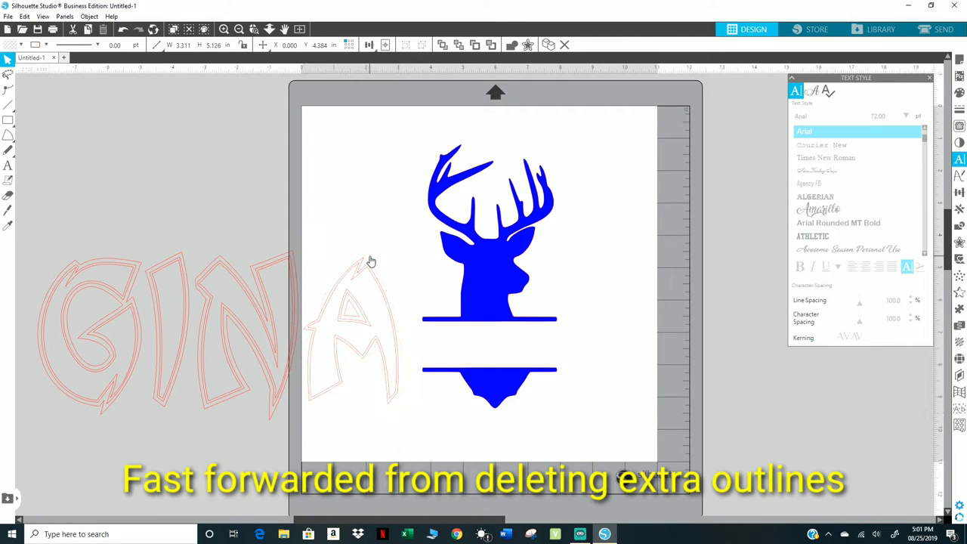
{"action": "left_click", "coordinate": [368, 270]}
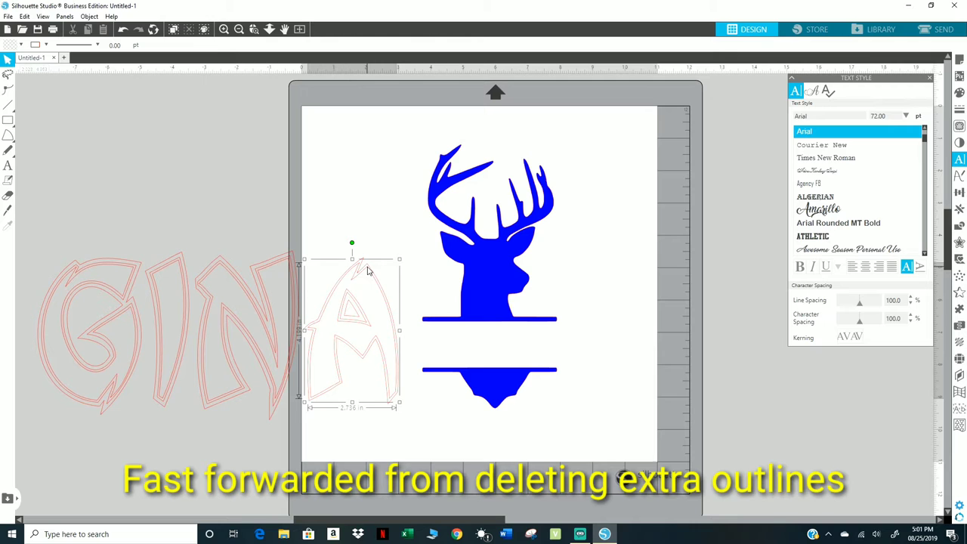
{"action": "right_click", "coordinate": [368, 271]}
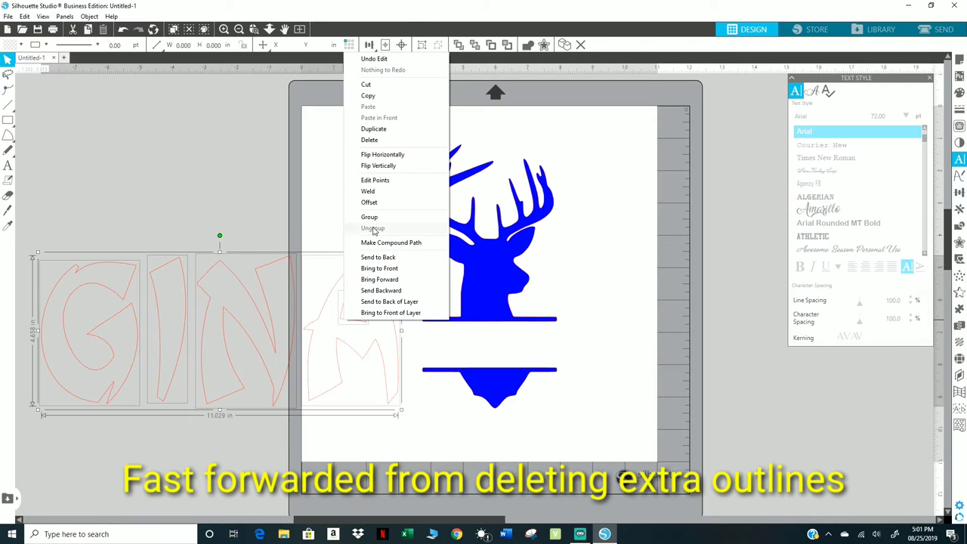
{"action": "left_click", "coordinate": [370, 219]}
{"action": "left_click_drag", "start_coordinate": [400, 252], "coordinate": [231, 325]}
- Fill GINA blue and make it a single compound path
{"action": "left_click", "coordinate": [960, 94]}
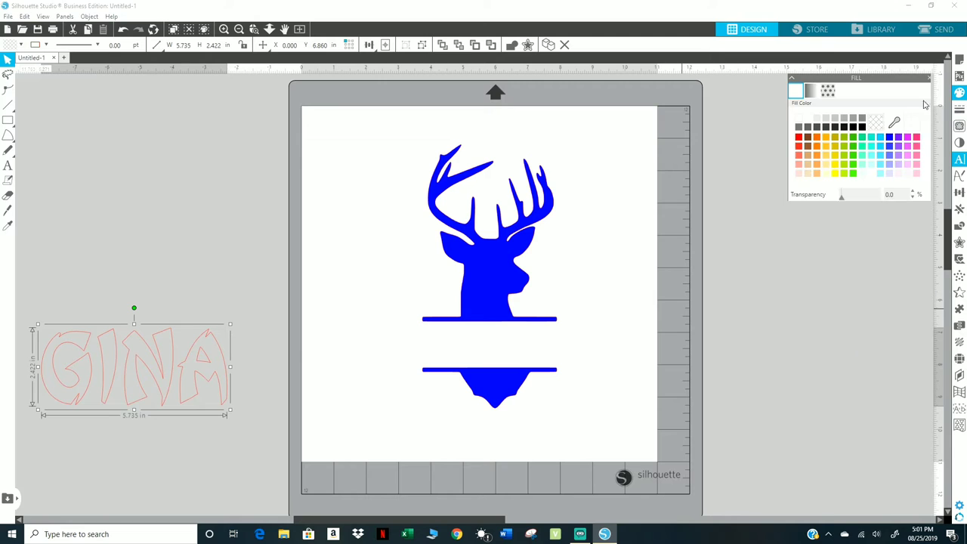
{"action": "left_click", "coordinate": [889, 138]}
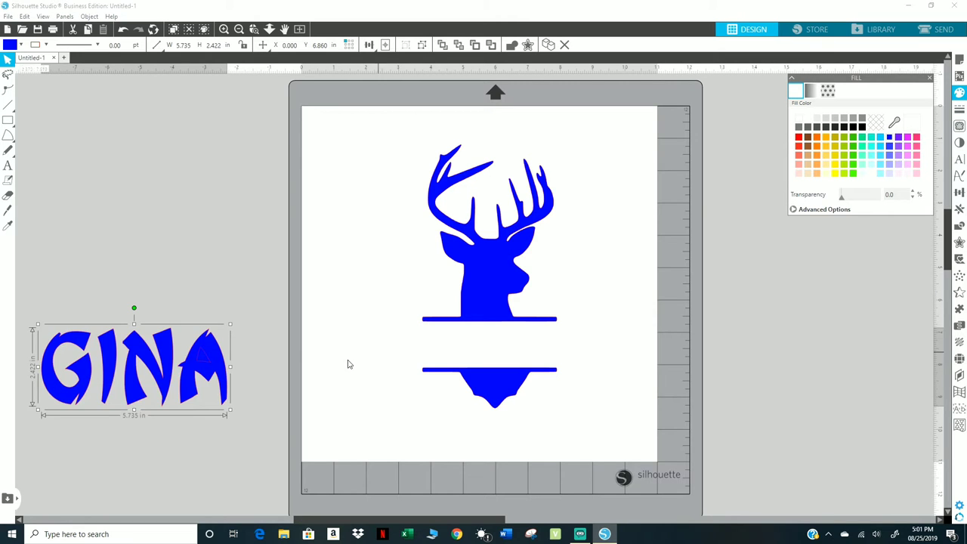
{"action": "right_click", "coordinate": [202, 366]}
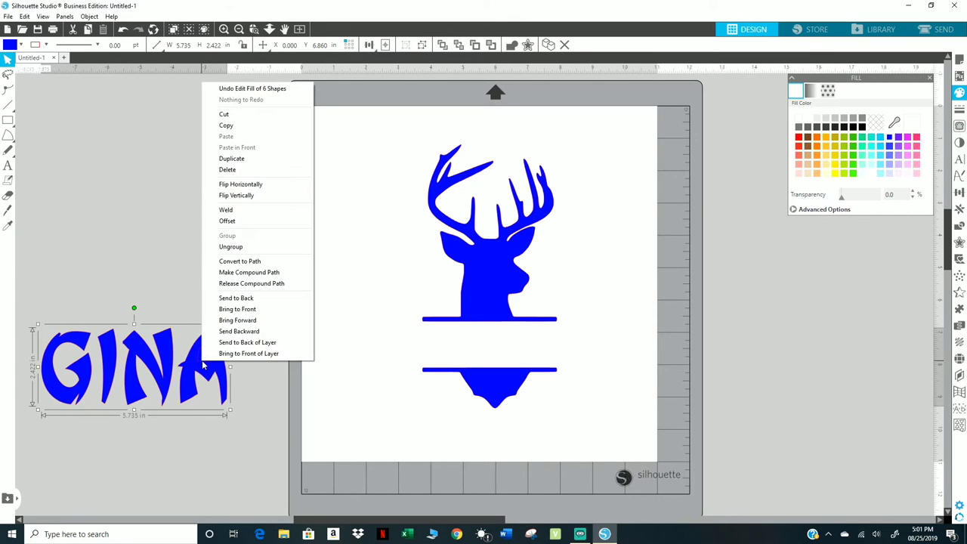
{"action": "left_click", "coordinate": [236, 273]}
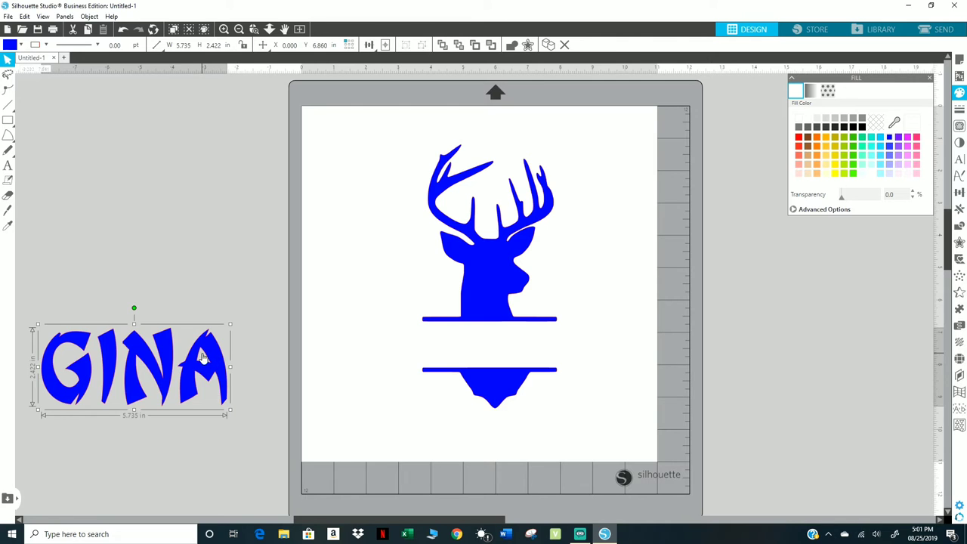
- Fit GINA at about 2.6 × 1.1 in between the deer's bars and select the whole design
{"action": "left_click_drag", "start_coordinate": [213, 358], "coordinate": [581, 290]}
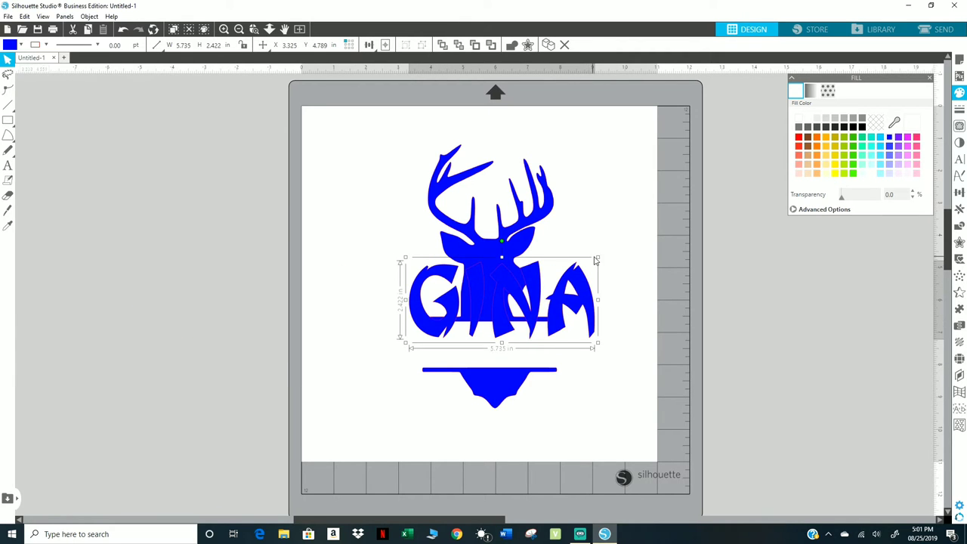
{"action": "left_click_drag", "start_coordinate": [599, 257], "coordinate": [518, 349]}
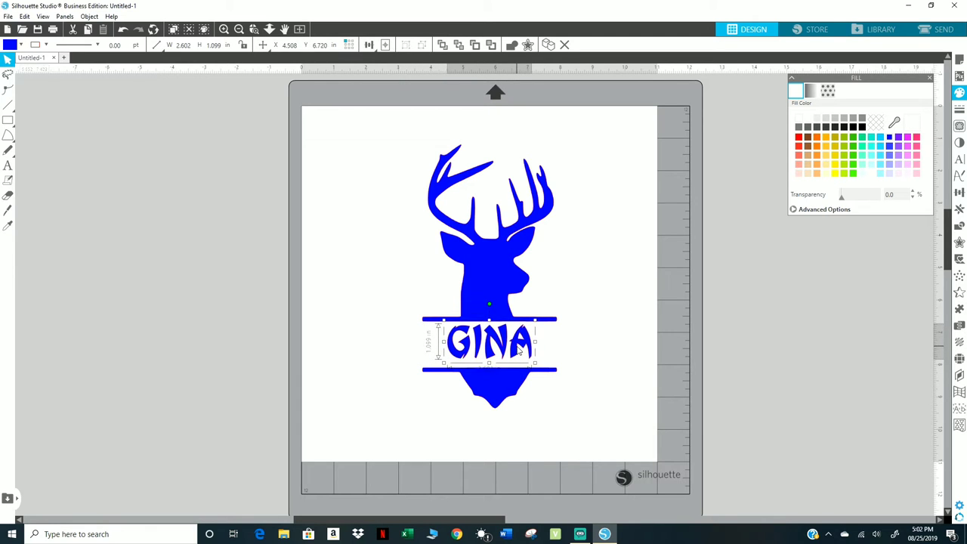
{"action": "left_click_drag", "start_coordinate": [391, 147], "coordinate": [587, 453]}
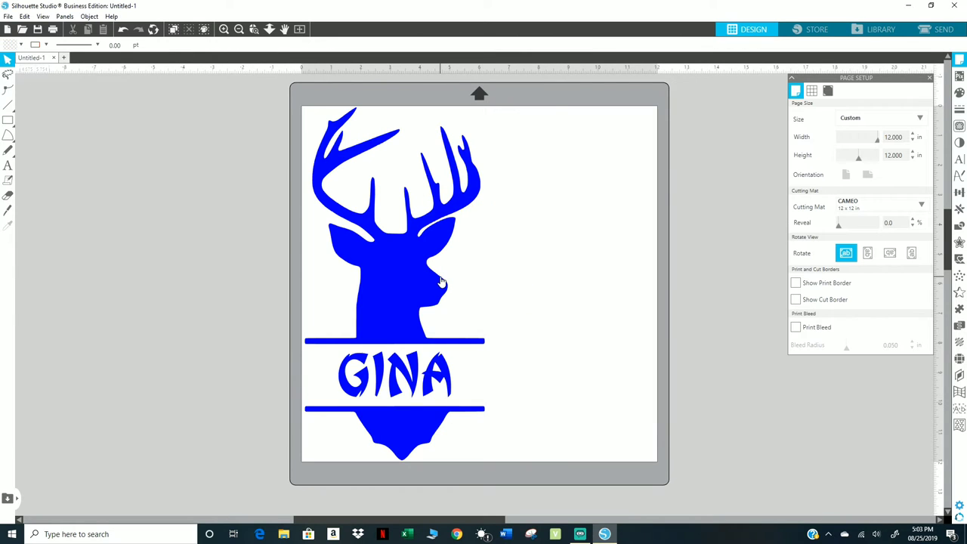
- Set the page size to 11 in wide by 17 in high
{"action": "left_click", "coordinate": [896, 136]}
{"action": "type", "text": "11"}
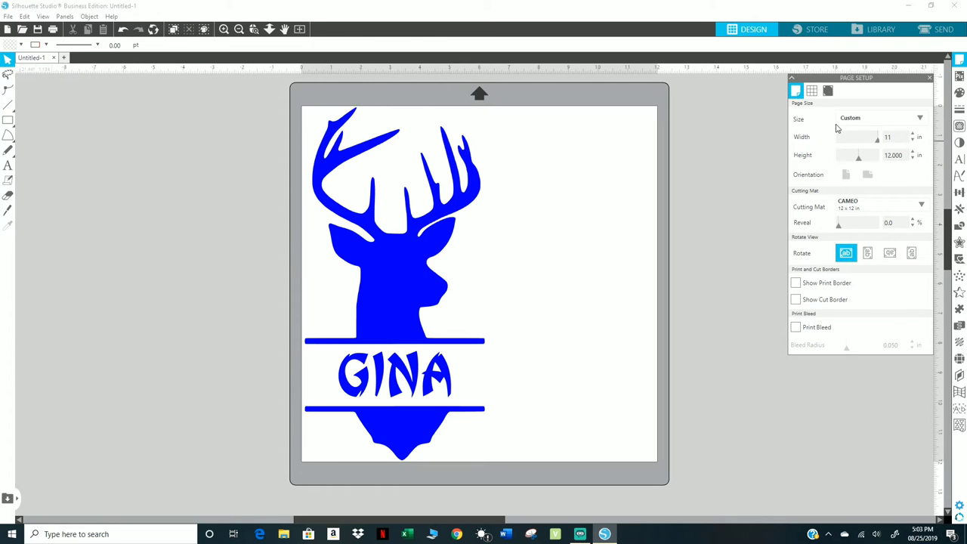
{"action": "key", "text": "Tab"}
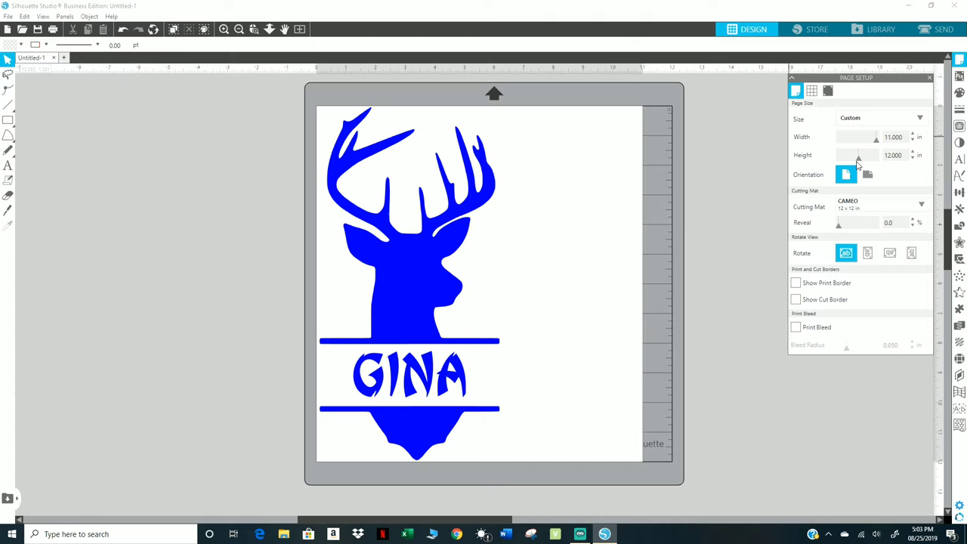
{"action": "left_click", "coordinate": [901, 155]}
{"action": "type", "text": "17"}
{"action": "key", "text": "Tab"}
- Enlarge the deer monogram to about 8.6 in wide and centre it on the page
{"action": "left_click", "coordinate": [450, 259]}
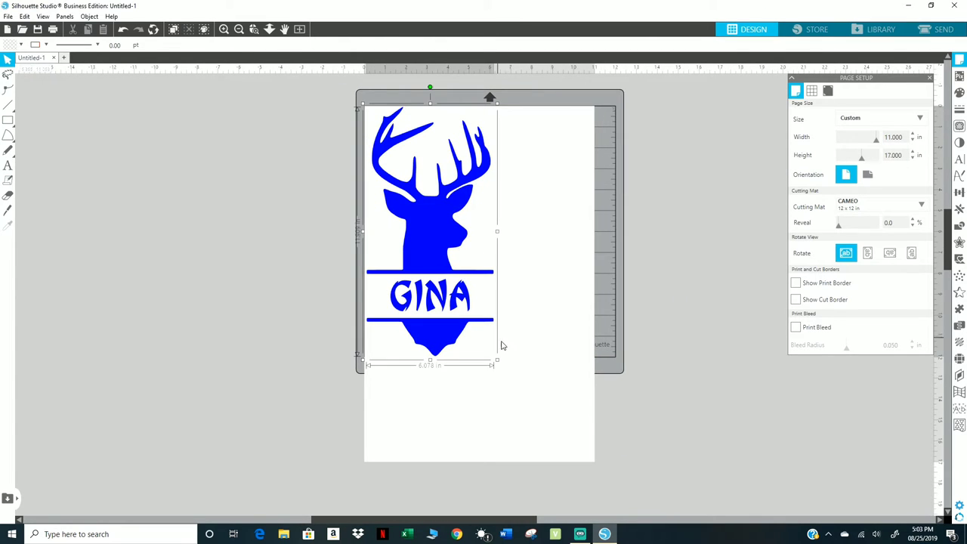
{"action": "left_click_drag", "start_coordinate": [495, 363], "coordinate": [518, 400]}
{"action": "left_click_drag", "start_coordinate": [575, 429], "coordinate": [586, 448]}
{"action": "left_click_drag", "start_coordinate": [481, 380], "coordinate": [499, 382]}
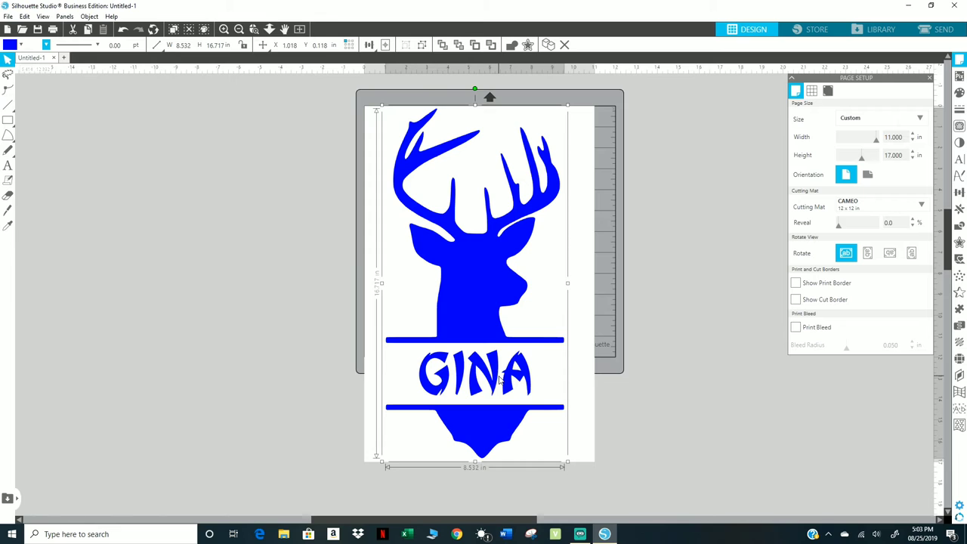
{"action": "left_click", "coordinate": [324, 324]}
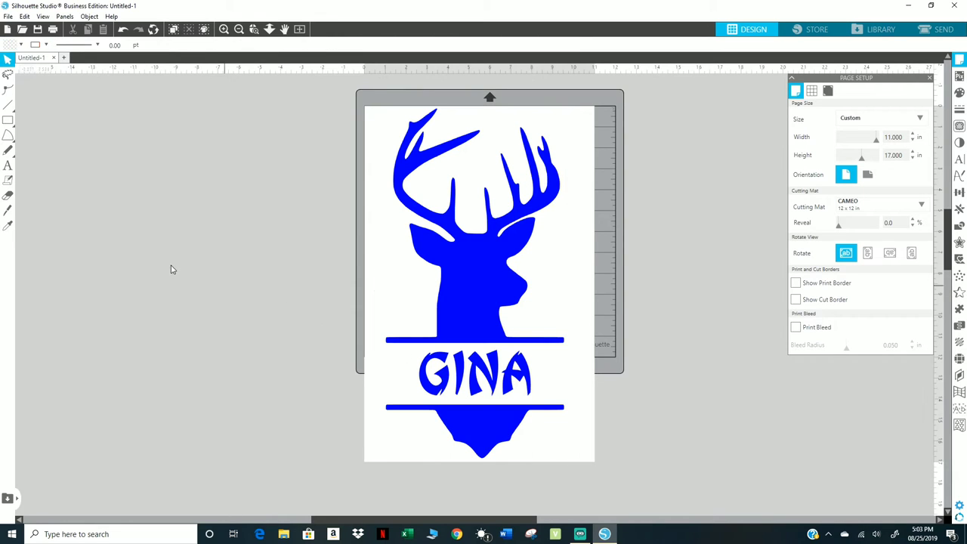
- Print the buck-and-GINA design to the Virtuoso Print Manager printer
{"action": "left_click", "coordinate": [7, 17]}
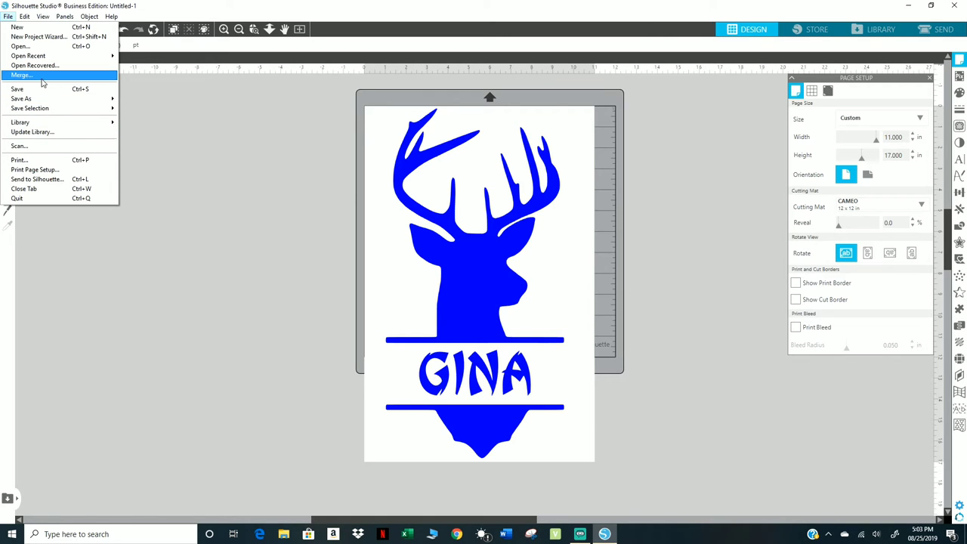
{"action": "left_click", "coordinate": [173, 140]}
{"action": "left_click", "coordinate": [53, 30]}
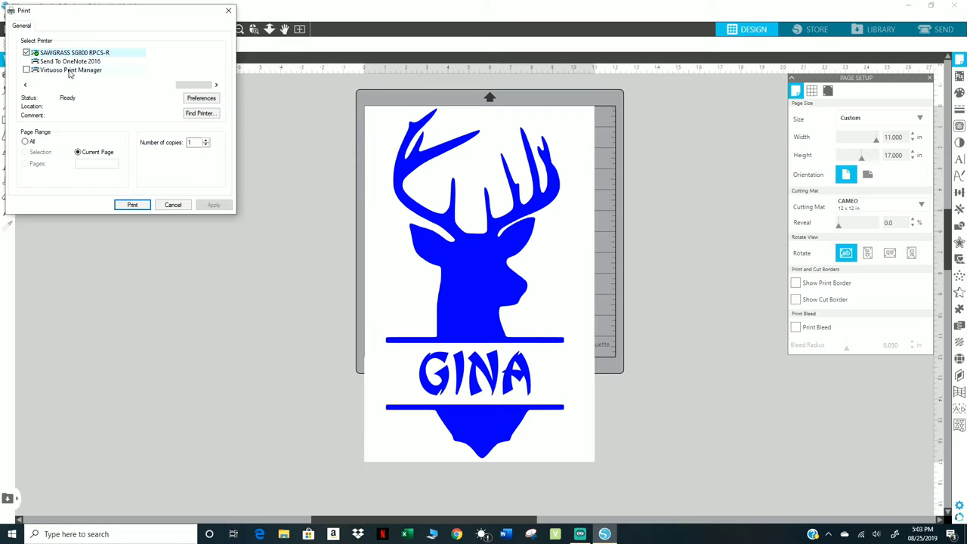
{"action": "left_click", "coordinate": [70, 71]}
{"action": "key", "text": "Return"}
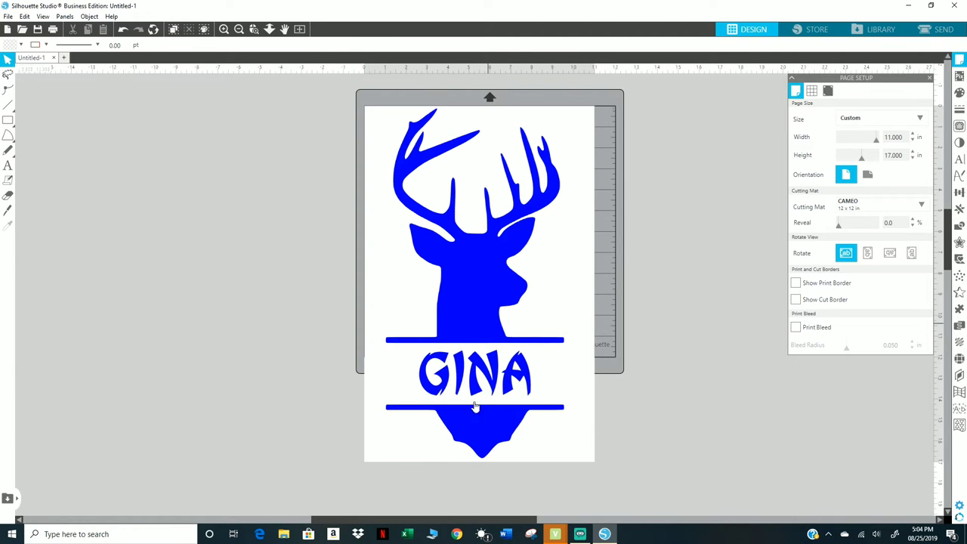
- Switch Virtuoso Print Manager's edition to Sawgrass via its tray icon, then cancel the settings window
{"action": "left_click", "coordinate": [556, 534]}
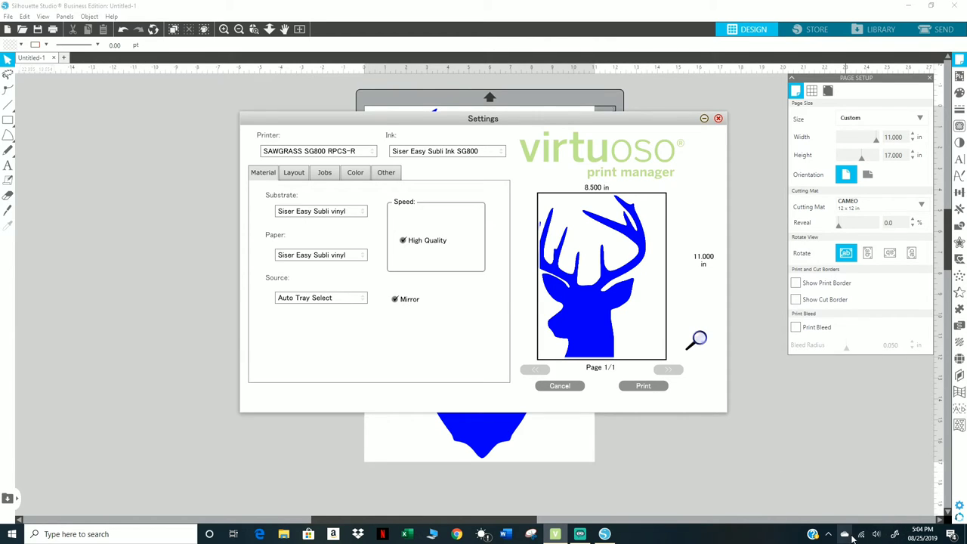
{"action": "left_click", "coordinate": [828, 534]}
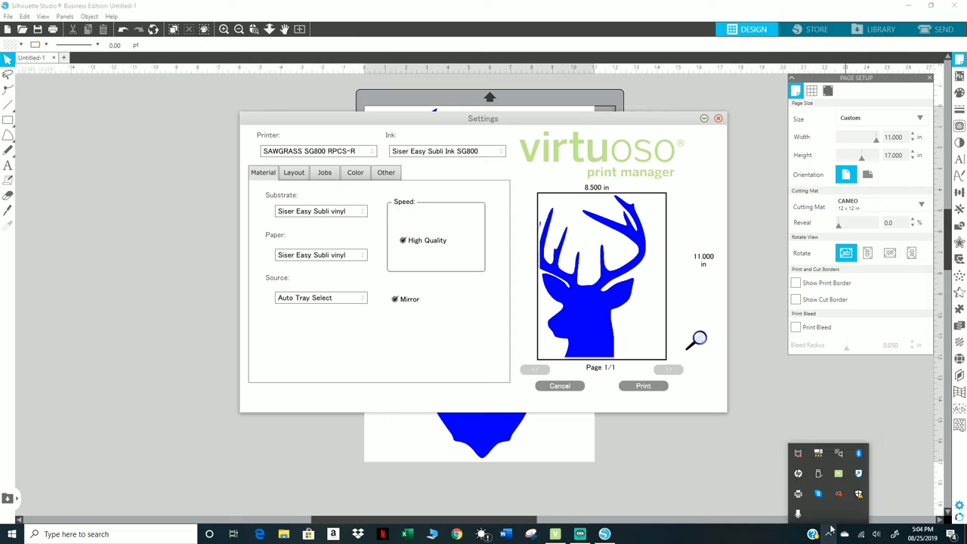
{"action": "right_click", "coordinate": [838, 474]}
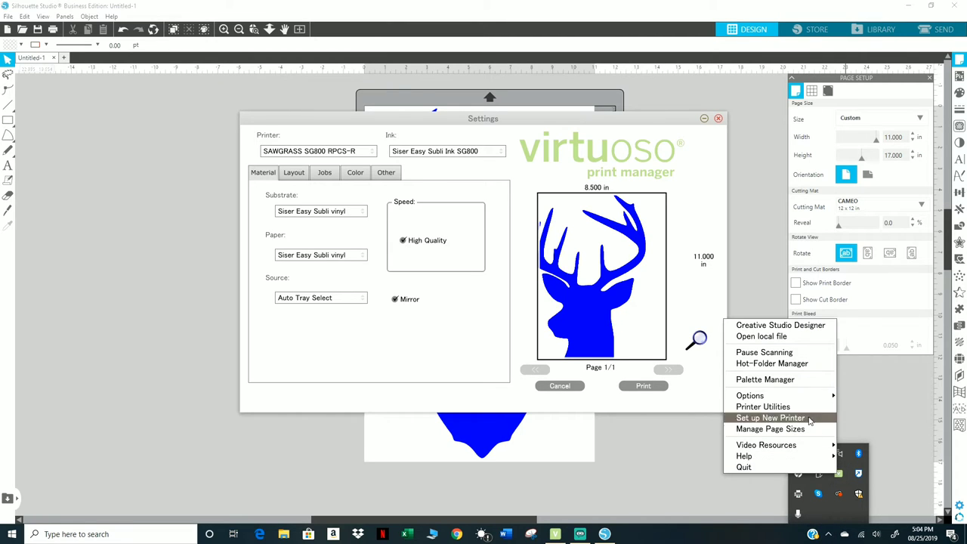
{"action": "mouse_move", "coordinate": [802, 396]}
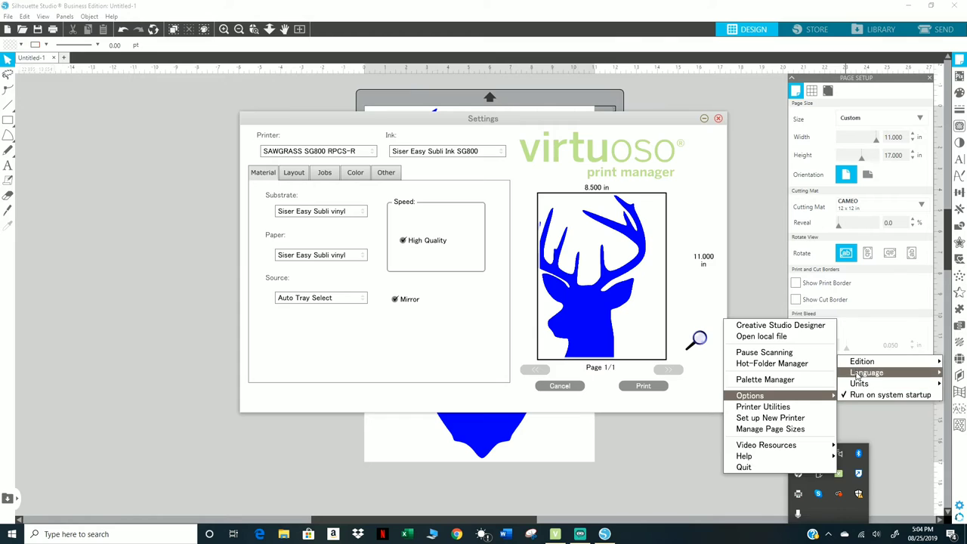
{"action": "mouse_move", "coordinate": [858, 362]}
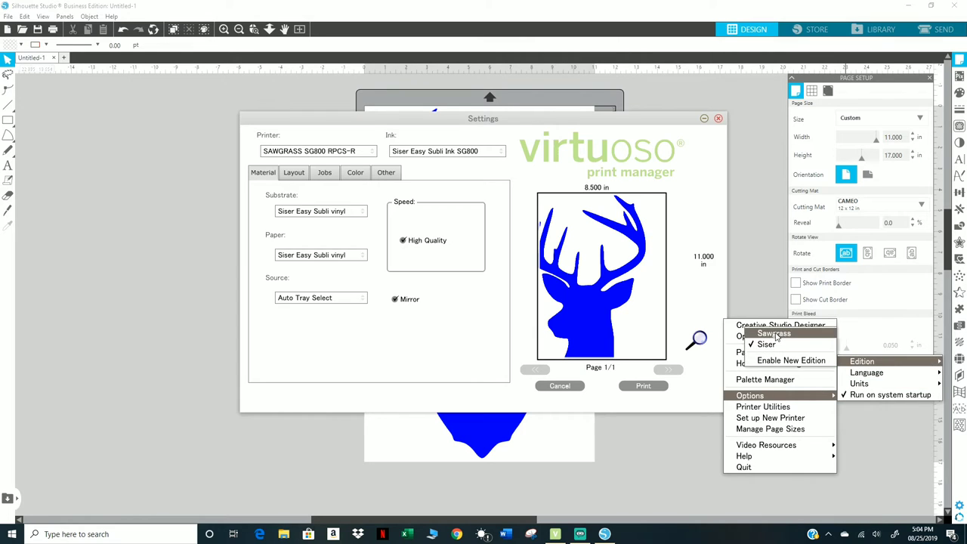
{"action": "left_click", "coordinate": [777, 336]}
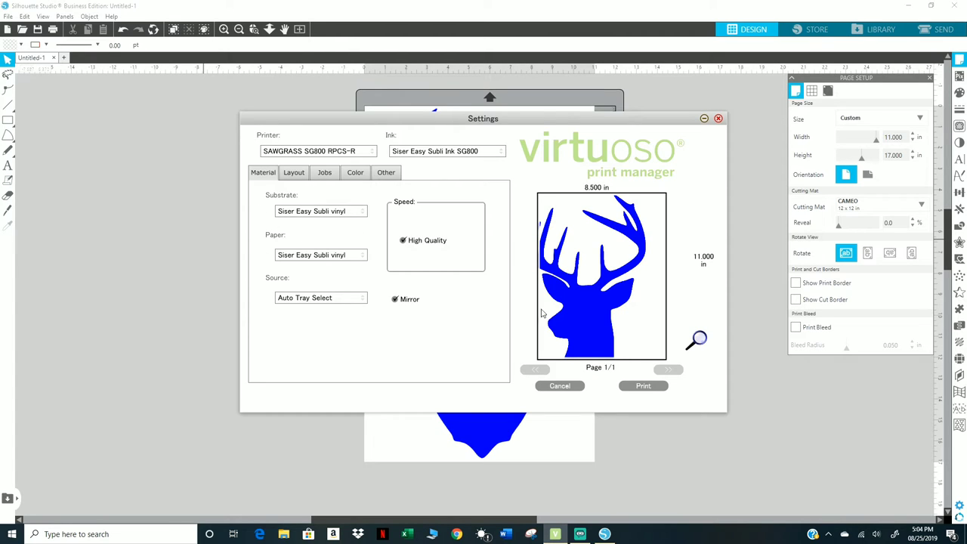
{"action": "left_click", "coordinate": [559, 386]}
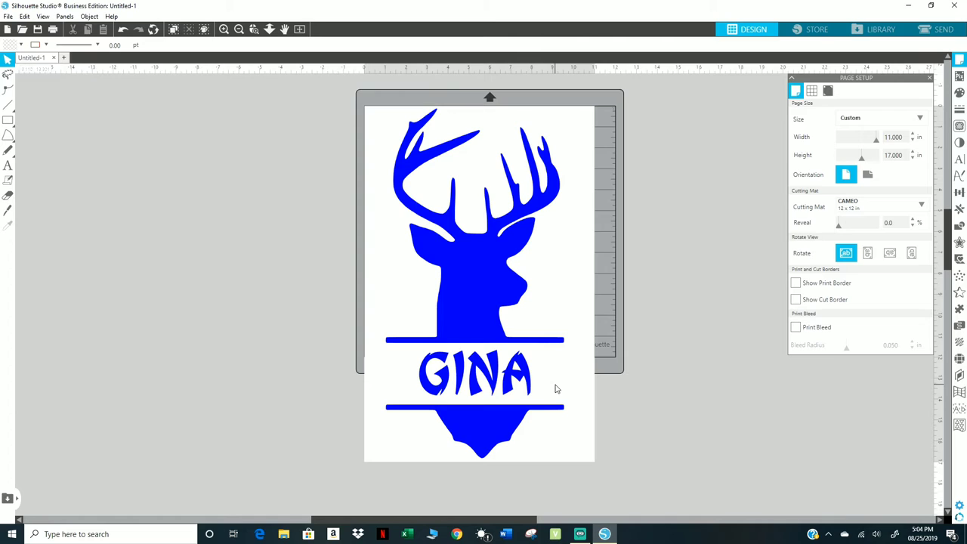
- Send the buck monogram to Virtuoso Print Manager again, now showing SubliJet-HD SG800 ink
{"action": "left_click", "coordinate": [52, 29]}
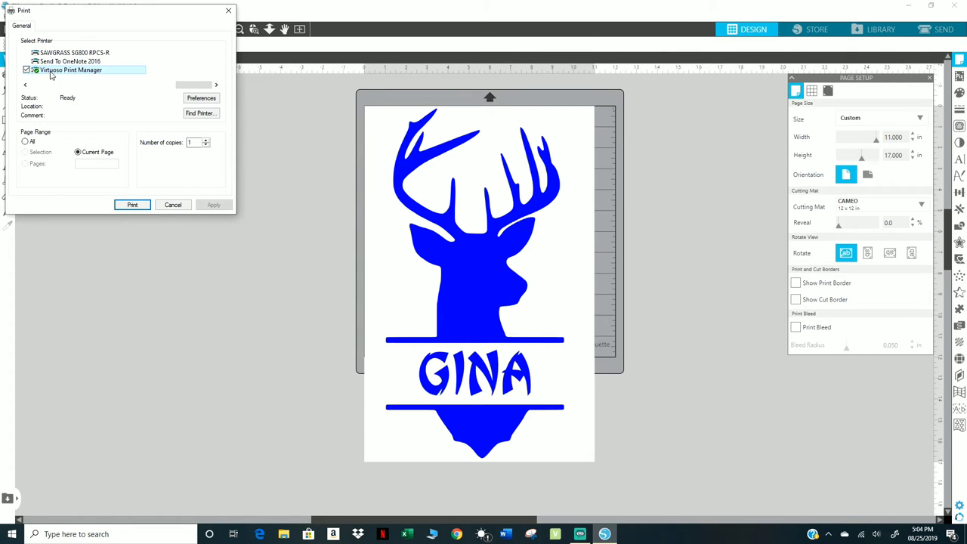
{"action": "key", "text": "Escape"}
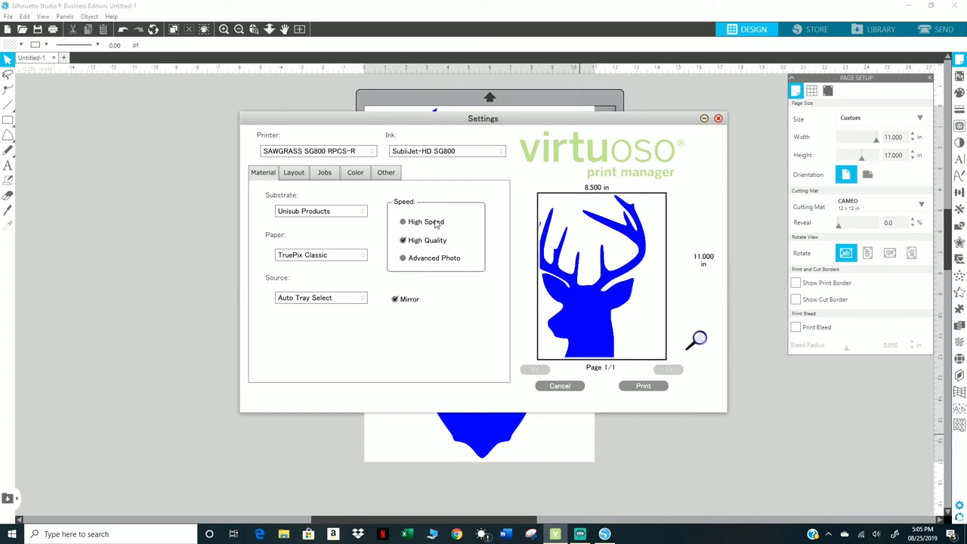
- In the Layout settings, let the print manager handle layout on a US Tabloid 11 × 17 page
{"action": "left_click", "coordinate": [294, 173]}
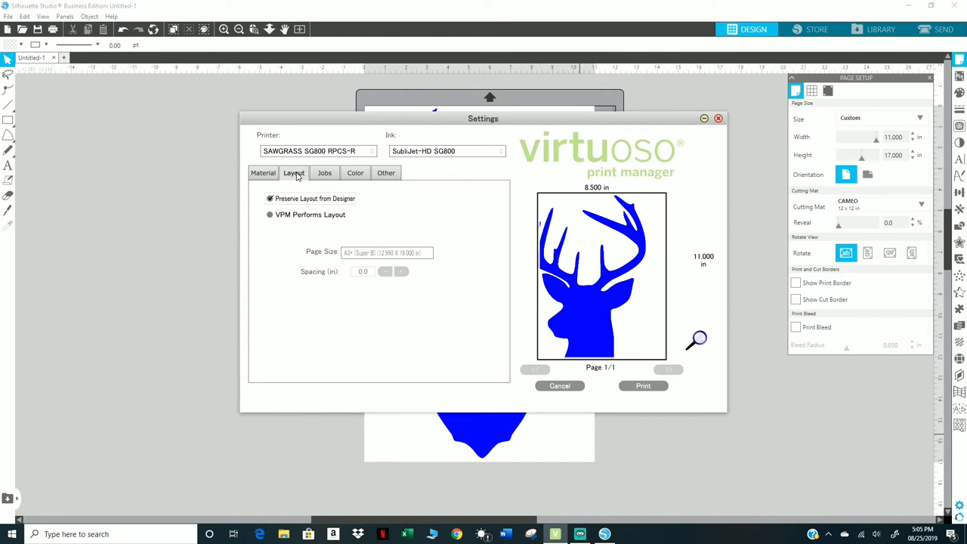
{"action": "left_click", "coordinate": [270, 215]}
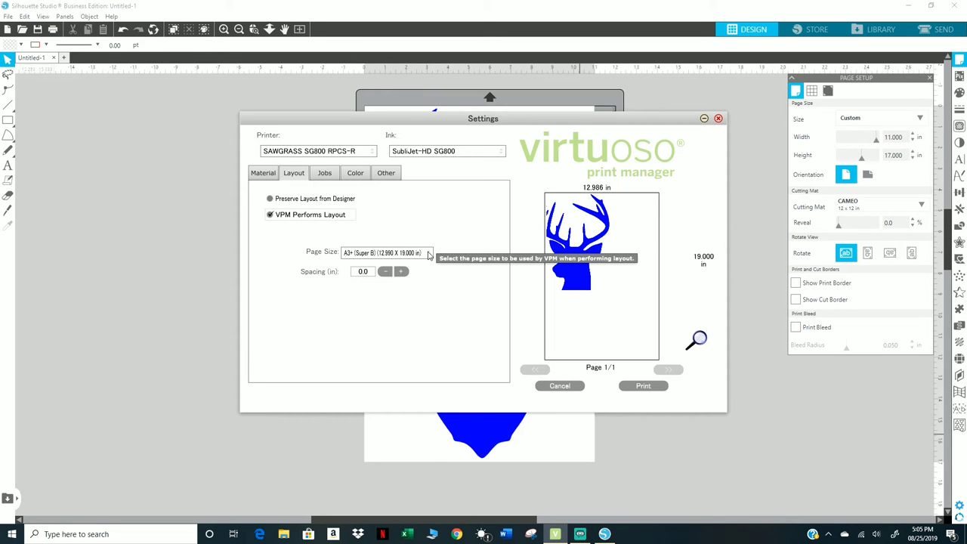
{"action": "left_click", "coordinate": [269, 198]}
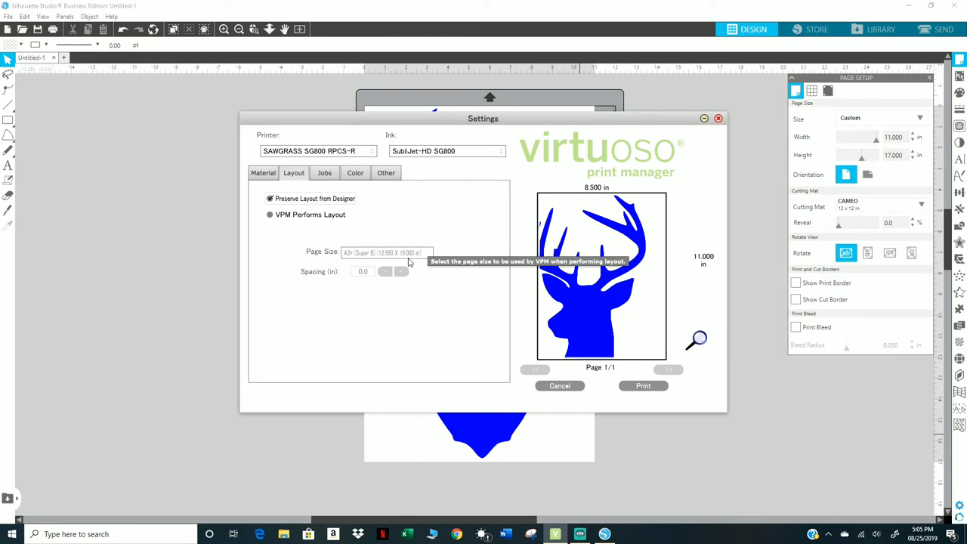
{"action": "left_click", "coordinate": [269, 216]}
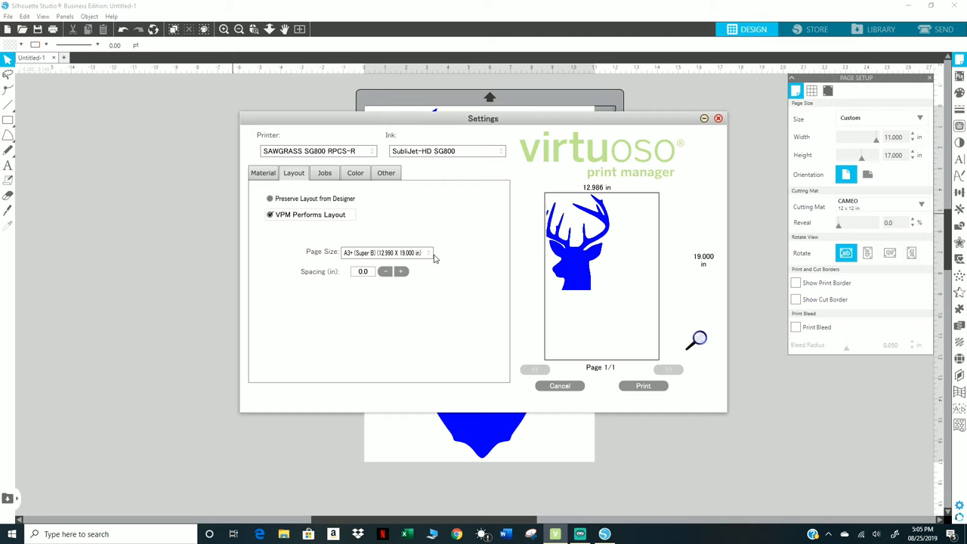
{"action": "left_click", "coordinate": [432, 257]}
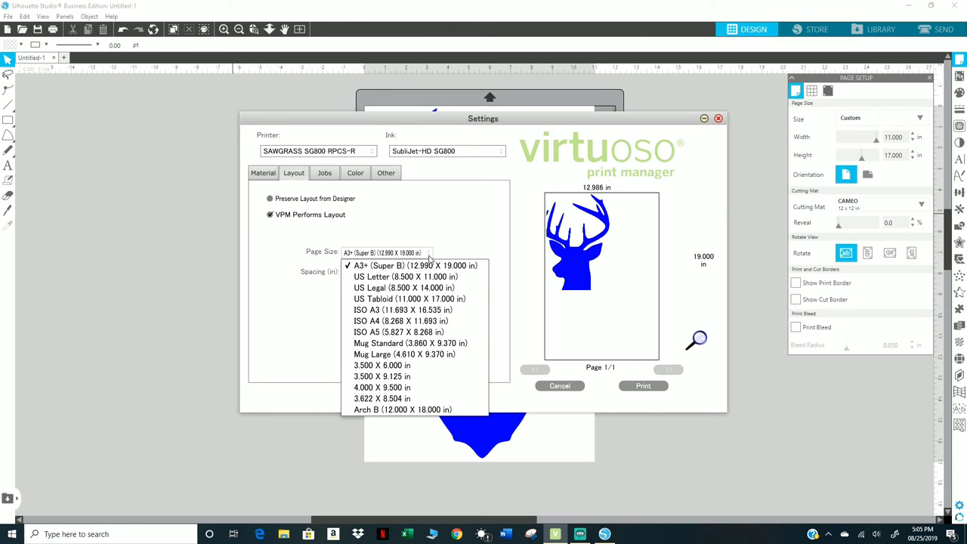
{"action": "left_click", "coordinate": [383, 300]}
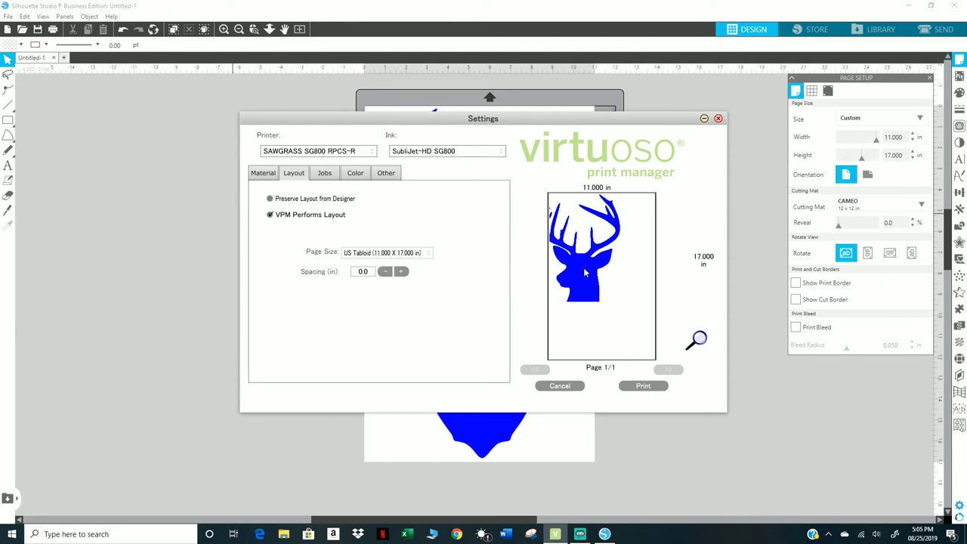
- Raise the layout spacing to 0.4 in, then cancel the print settings without printing
{"action": "left_click", "coordinate": [401, 272]}
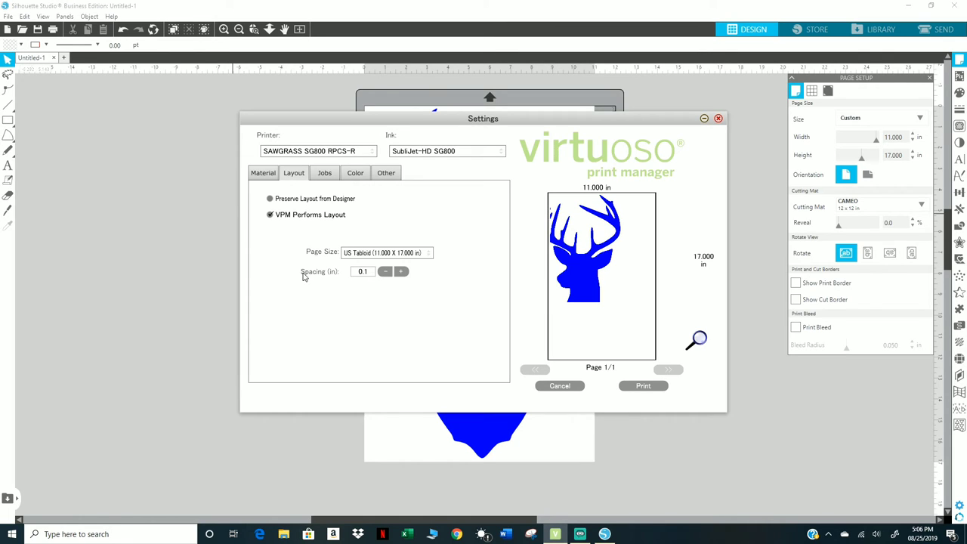
{"action": "left_click", "coordinate": [401, 271]}
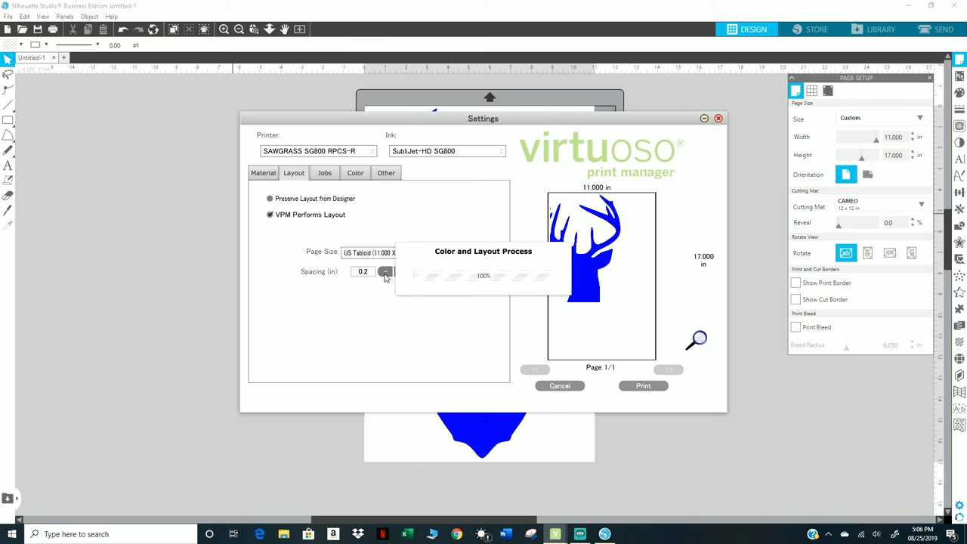
{"action": "left_click", "coordinate": [402, 271]}
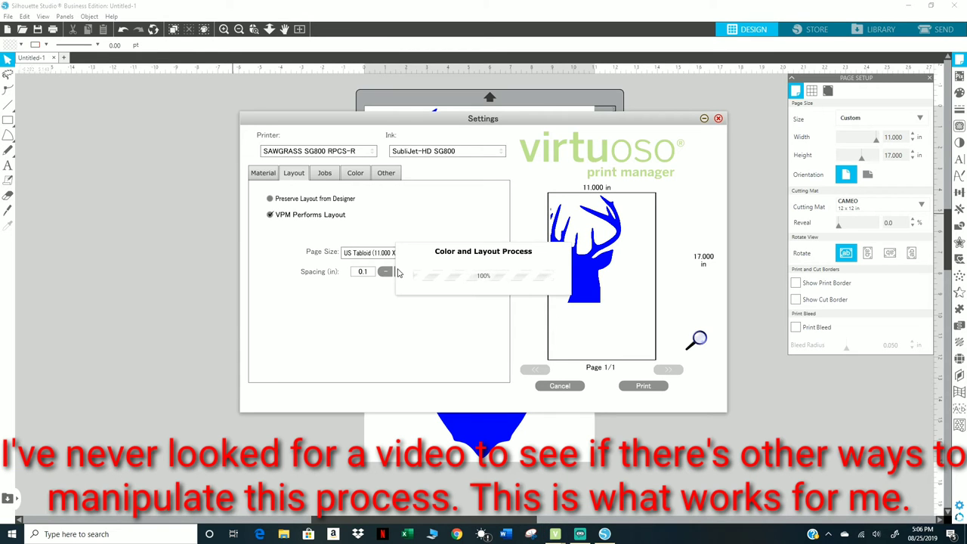
{"action": "left_click", "coordinate": [402, 271]}
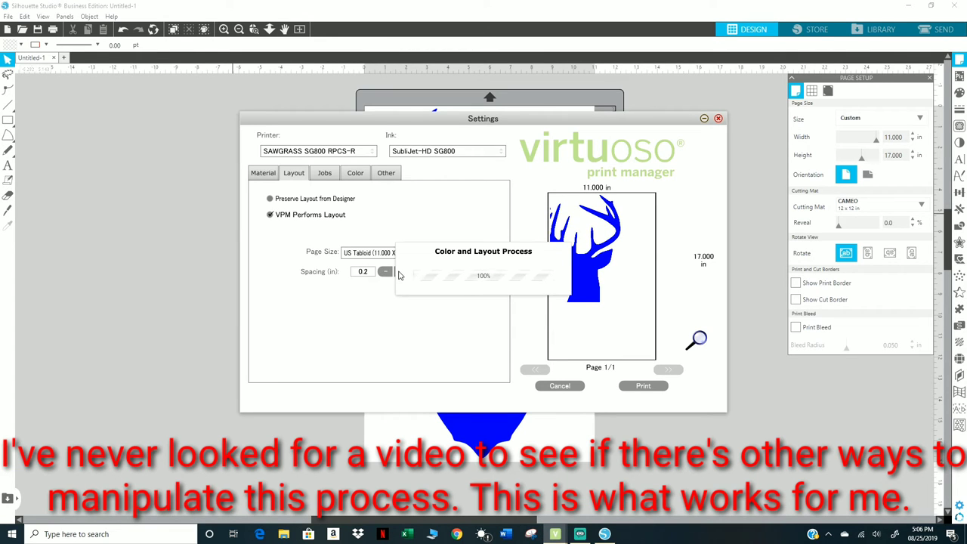
{"action": "left_click", "coordinate": [401, 271]}
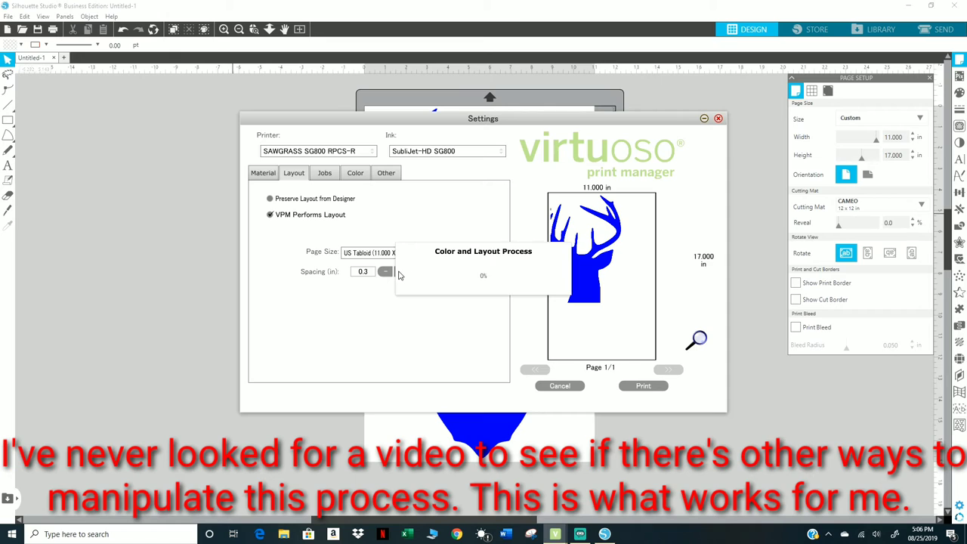
{"action": "left_click", "coordinate": [401, 271]}
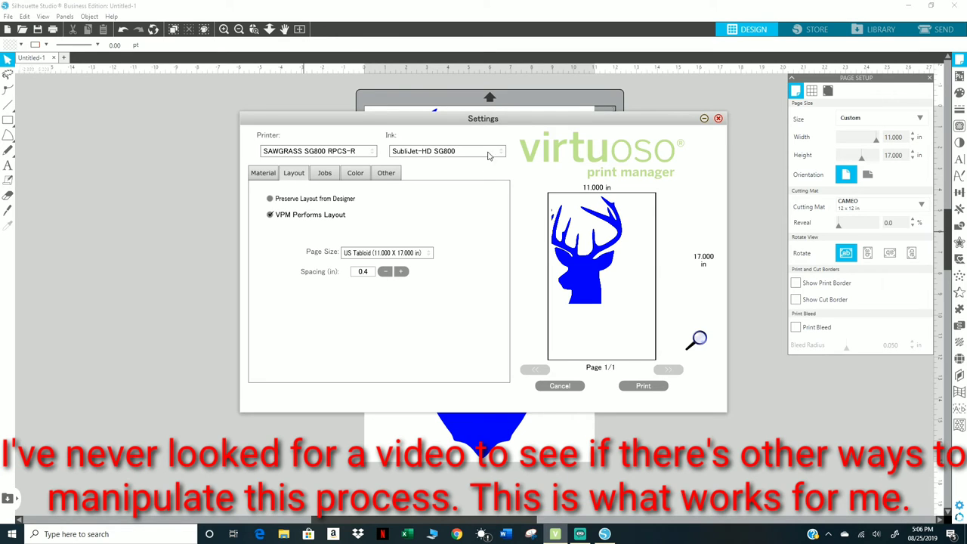
{"action": "left_click", "coordinate": [560, 386]}
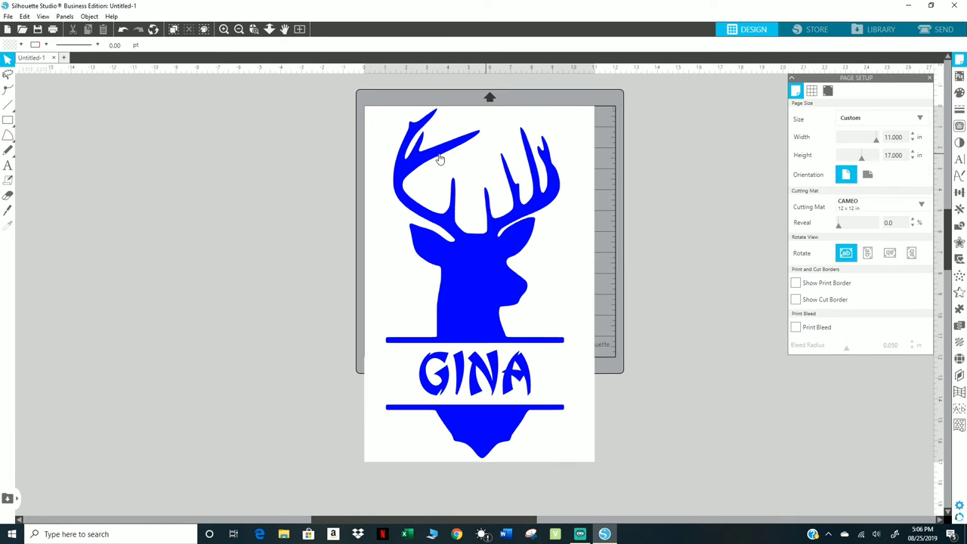
- Nudge the monogram slightly left, then reduce the page width through 10.5 and 10 to 9 in
{"action": "left_click_drag", "start_coordinate": [467, 260], "coordinate": [455, 259]}
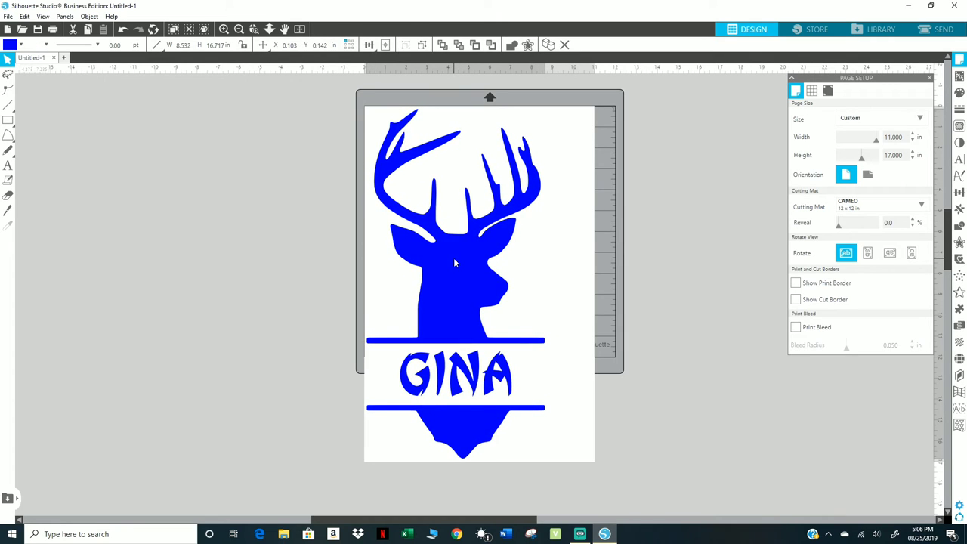
{"action": "left_click", "coordinate": [556, 249]}
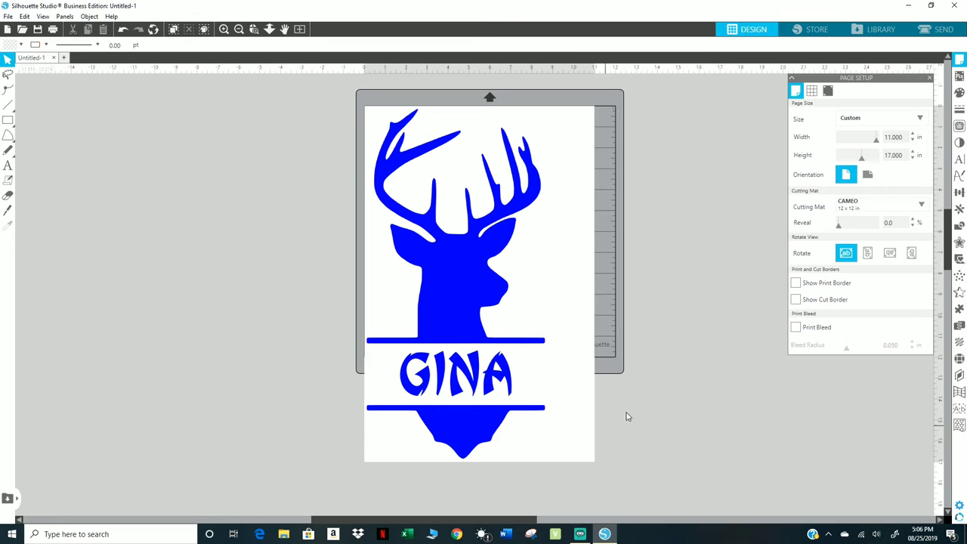
{"action": "left_click", "coordinate": [909, 138]}
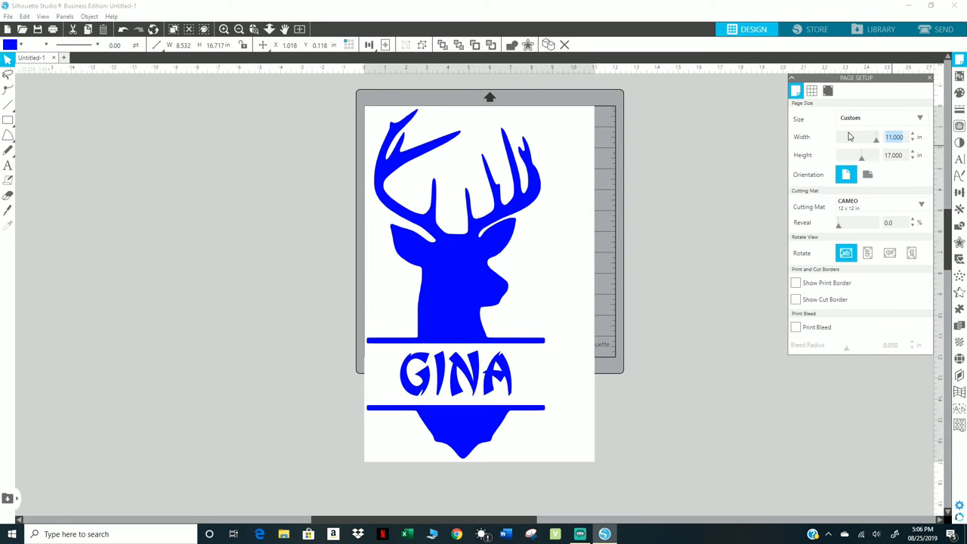
{"action": "type", "text": "10.500"}
{"action": "key", "text": "Return"}
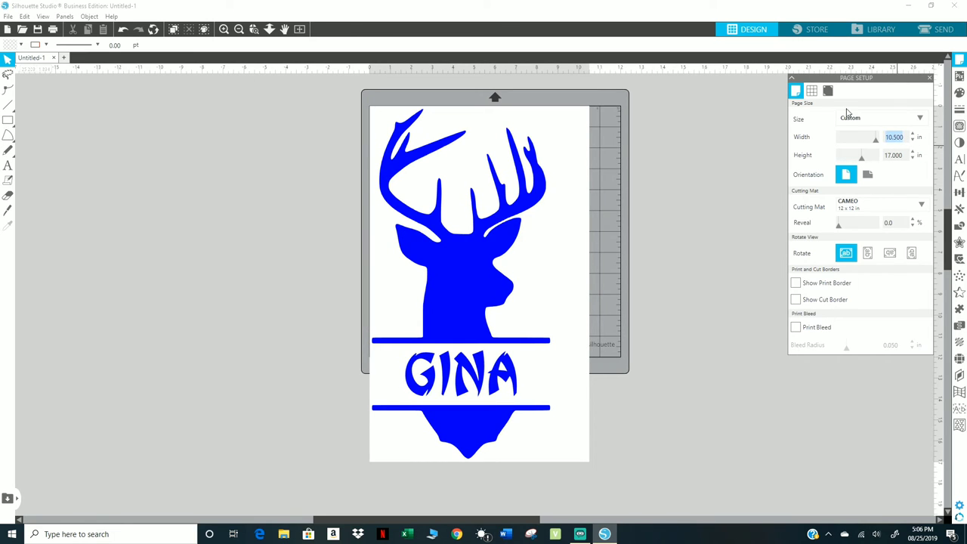
{"action": "type", "text": "10"}
{"action": "key", "text": "Return"}
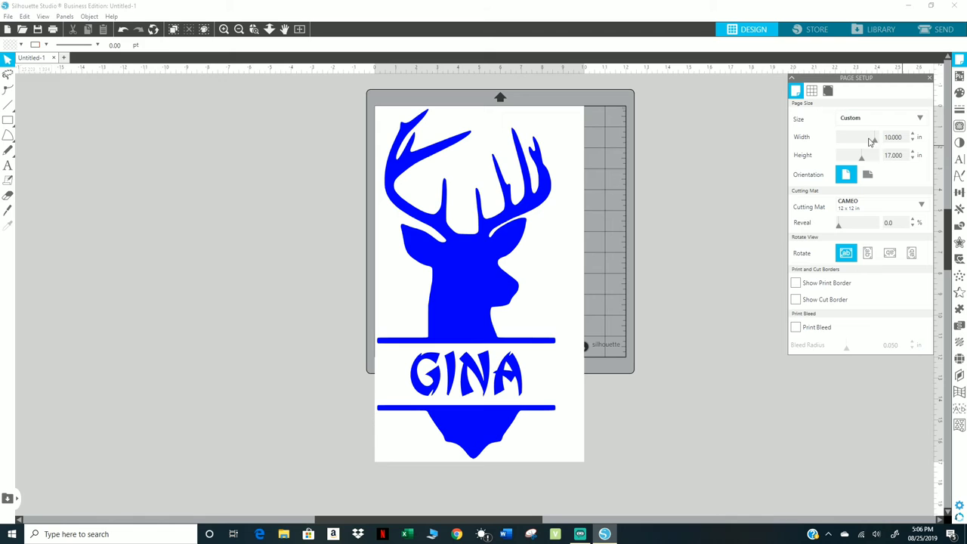
{"action": "type", "text": "9"}
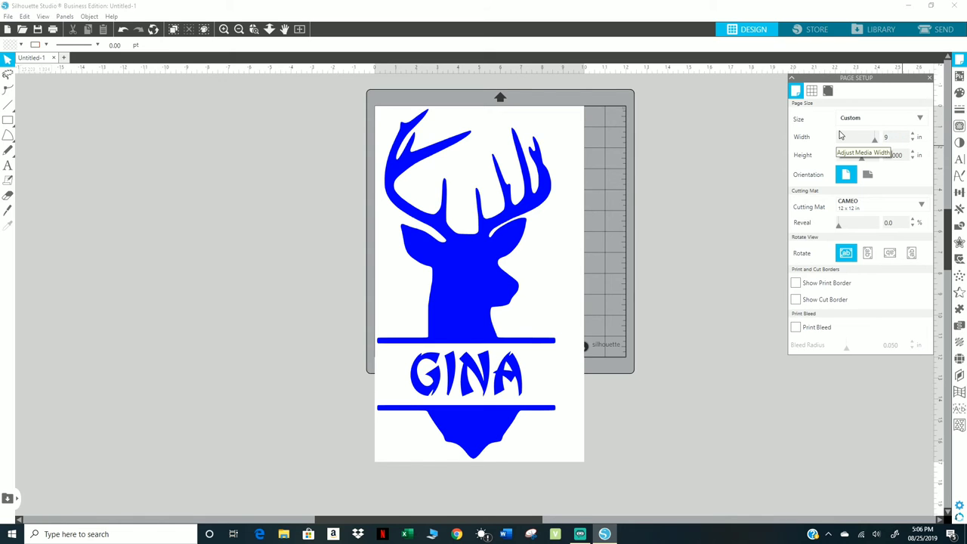
{"action": "key", "text": "Return"}
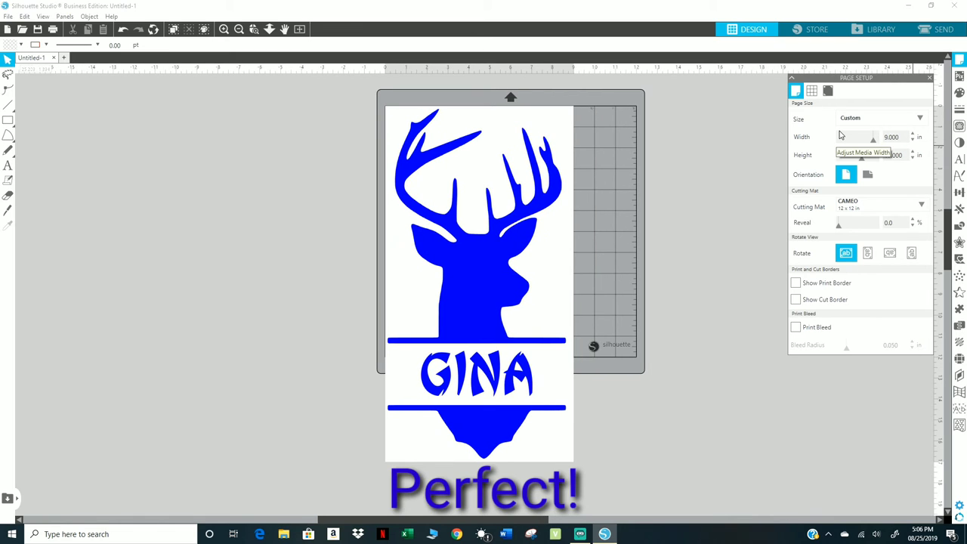
- Confirm the monogram measures about 8.5 × 16.7 in, then bring up the File save options
{"action": "left_click", "coordinate": [508, 307]}
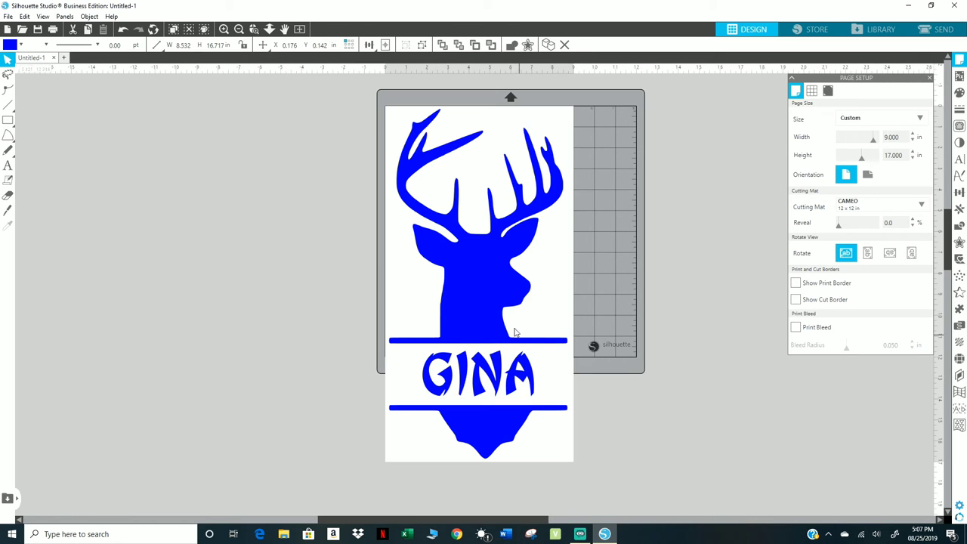
{"action": "left_click", "coordinate": [512, 309]}
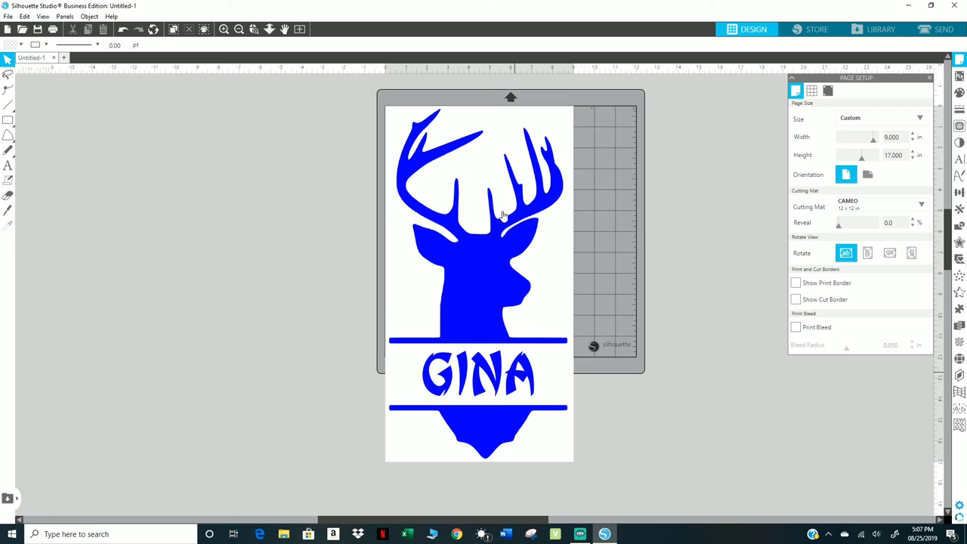
{"action": "left_click", "coordinate": [499, 311]}
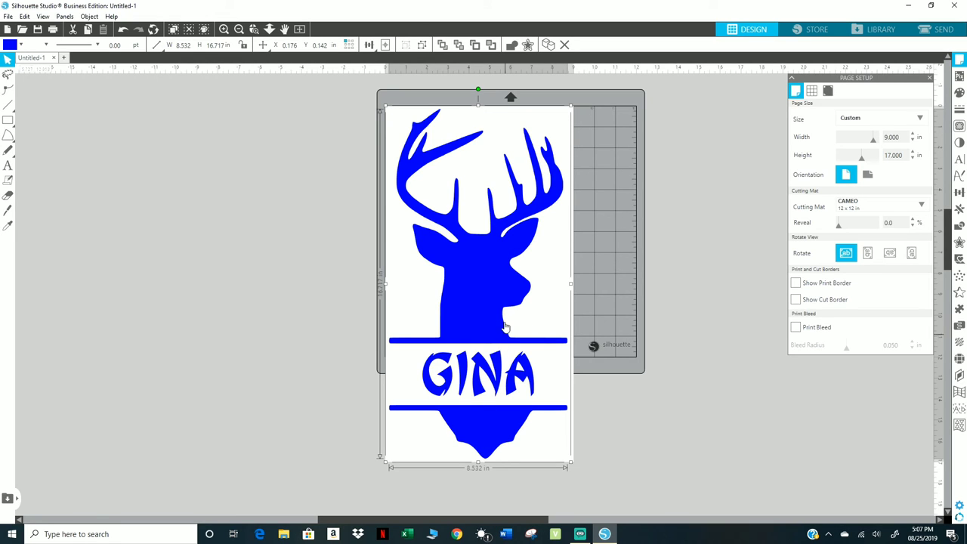
{"action": "left_click", "coordinate": [615, 249]}
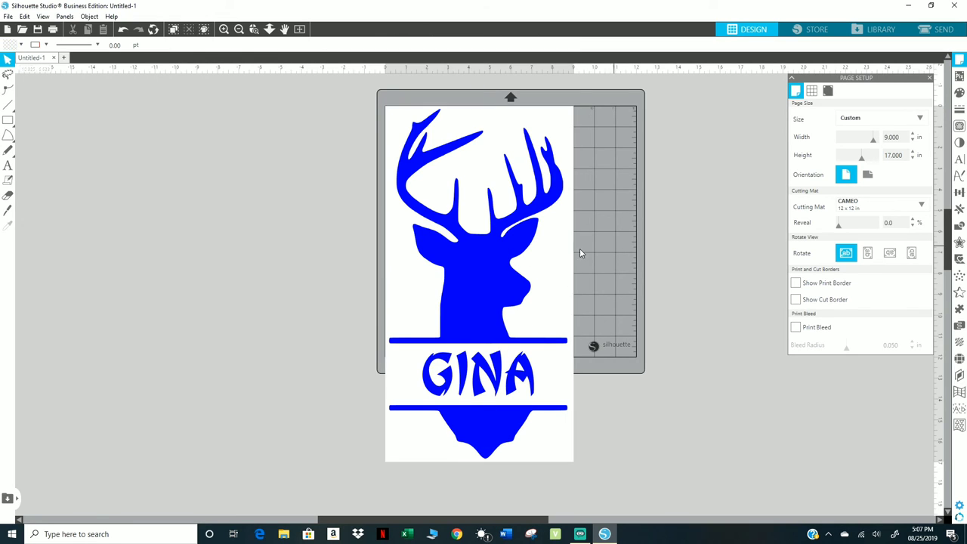
{"action": "left_click", "coordinate": [7, 17]}
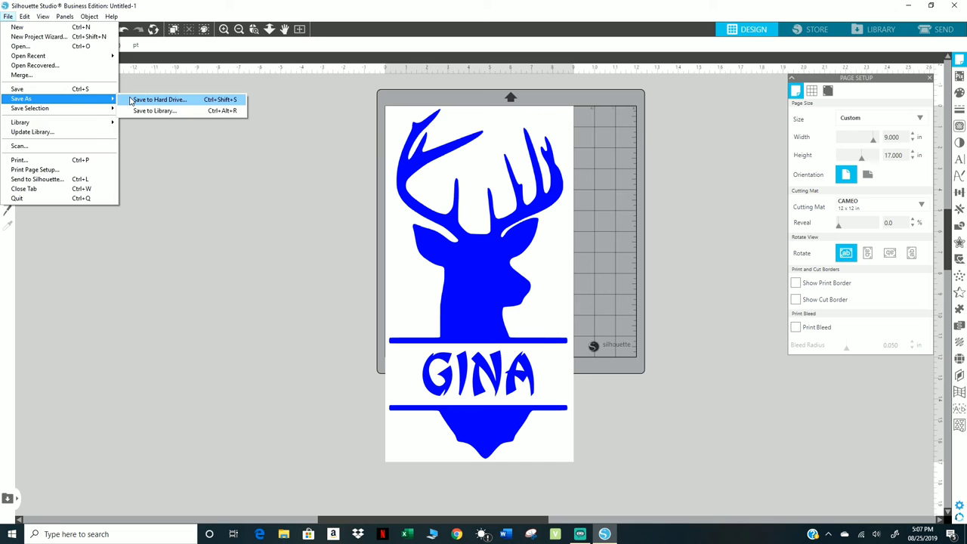
- Save the design to the hard drive as a PNG file on the Desktop
{"action": "left_click", "coordinate": [130, 101]}
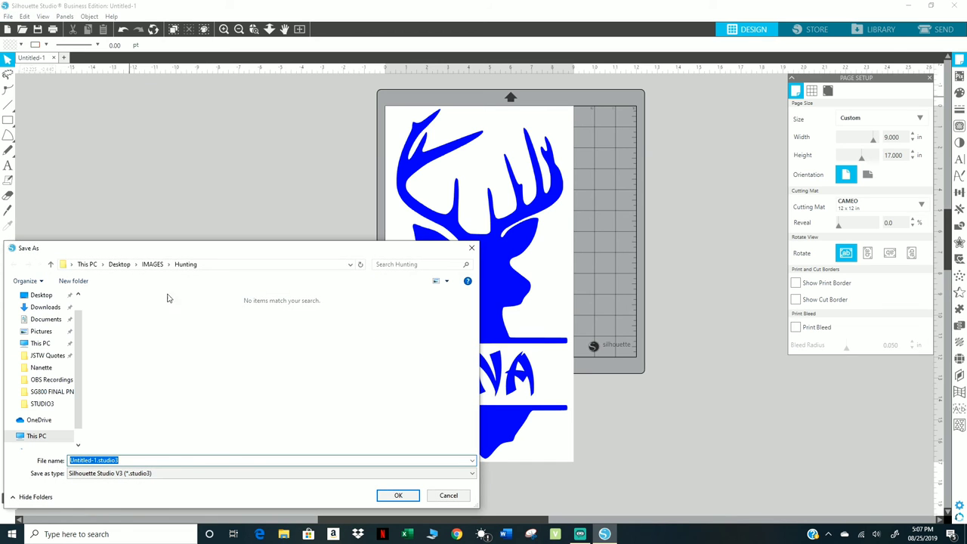
{"action": "left_click", "coordinate": [39, 295]}
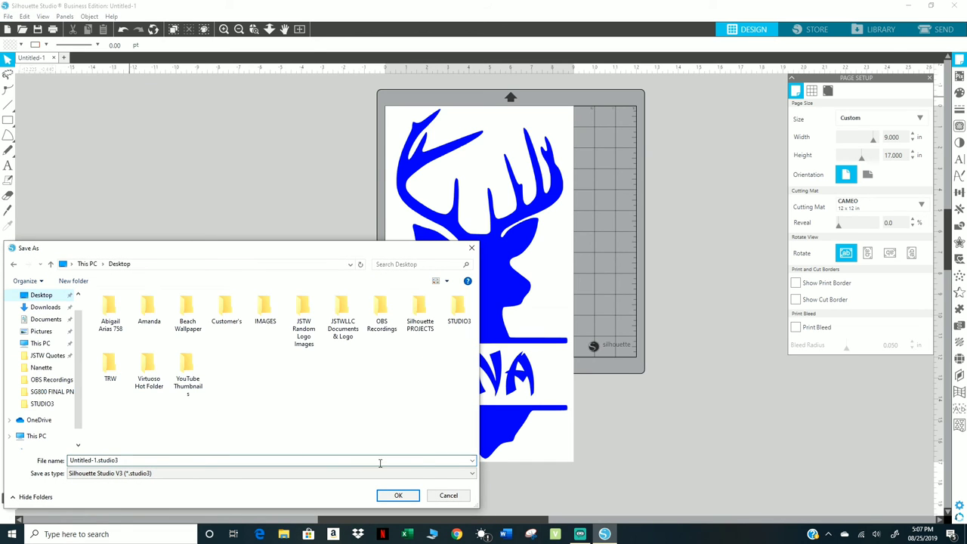
{"action": "left_click", "coordinate": [474, 476]}
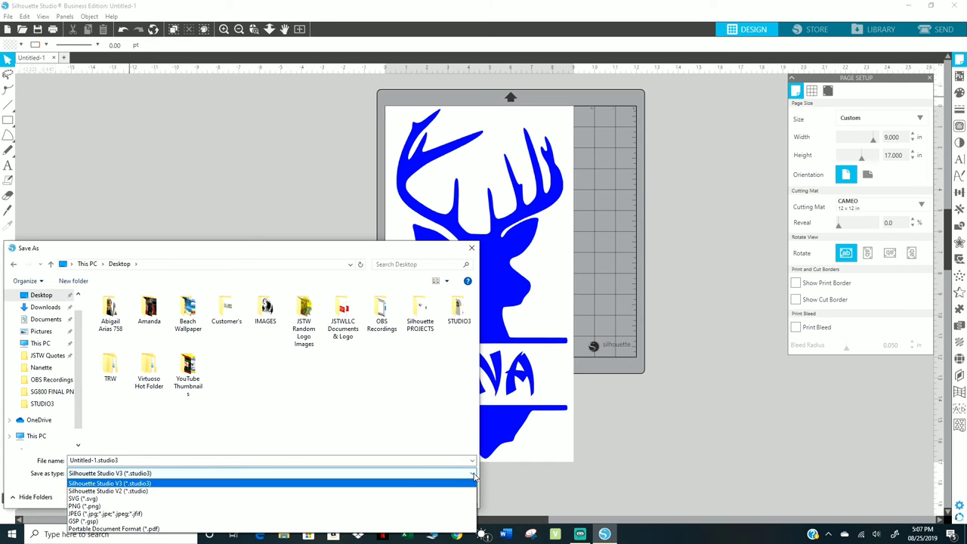
{"action": "left_click", "coordinate": [76, 509]}
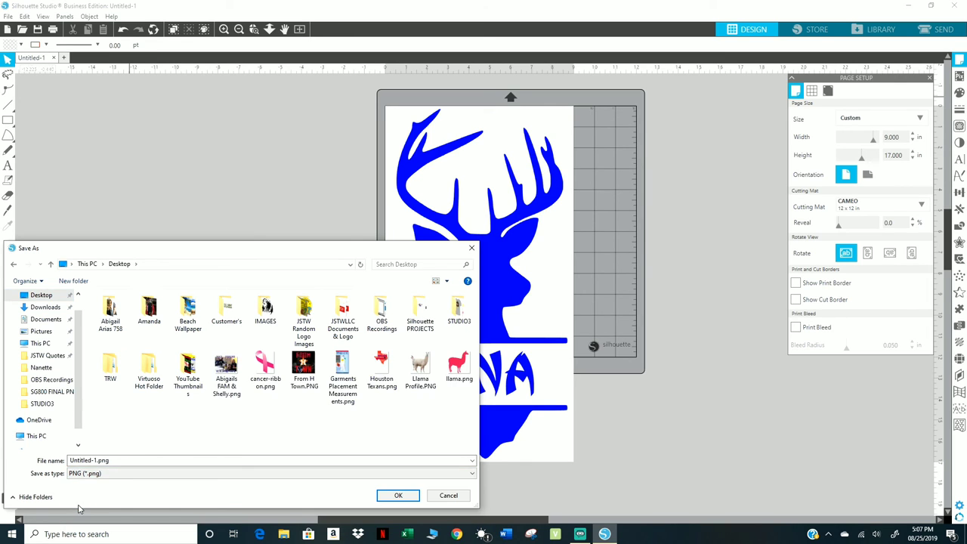
- Name the file 'Buck G' and export the bitmap at 648 × 1224 pixels
{"action": "double_click", "coordinate": [98, 459]}
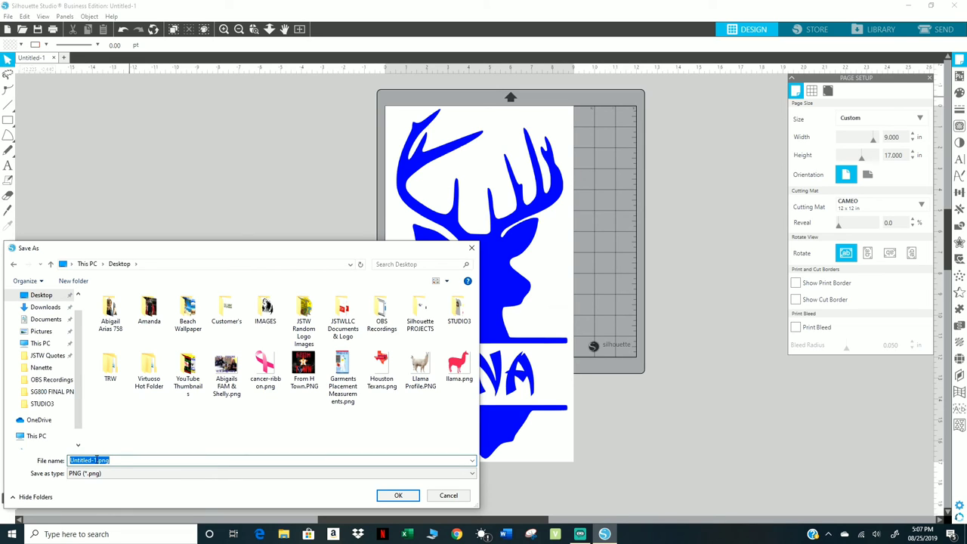
{"action": "left_click_drag", "start_coordinate": [96, 459], "coordinate": [2, 457]}
{"action": "type", "text": "Buck"}
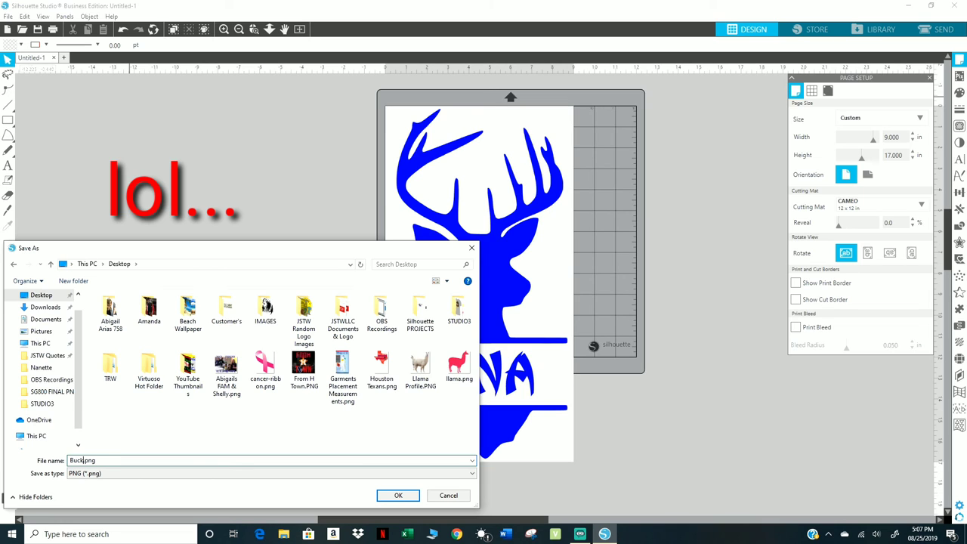
{"action": "type", "text": " Gina"}
{"action": "left_click", "coordinate": [398, 495]}
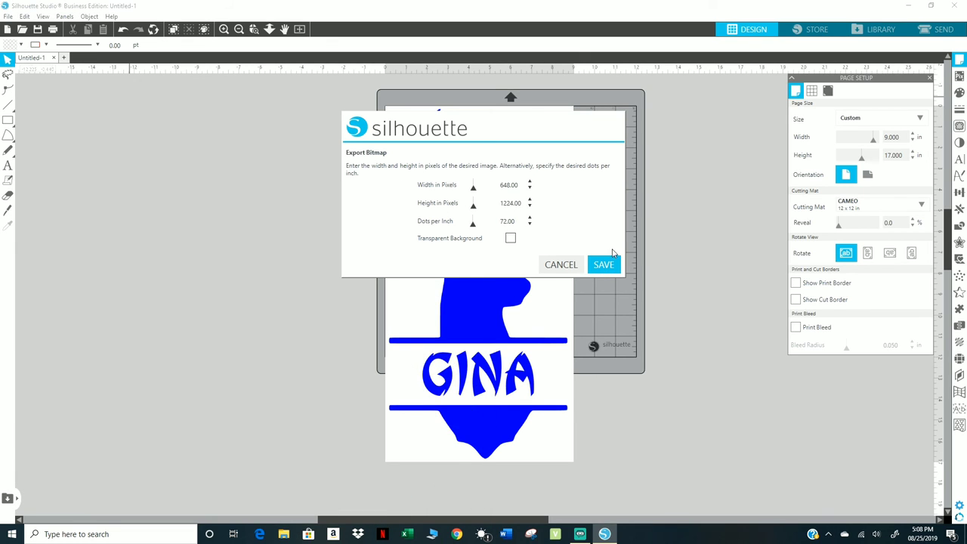
{"action": "left_click", "coordinate": [604, 264]}
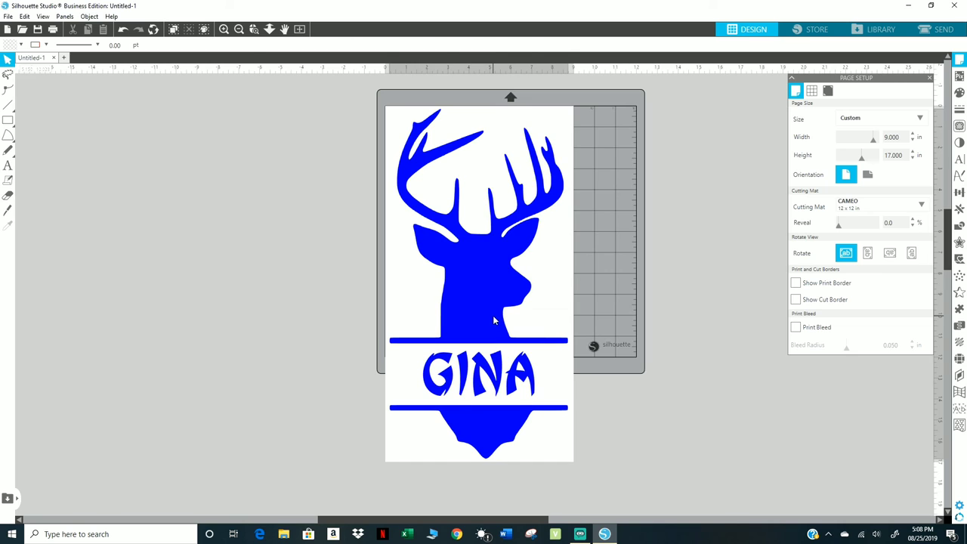
{"action": "left_click", "coordinate": [465, 168]}
{"action": "left_click", "coordinate": [597, 205]}
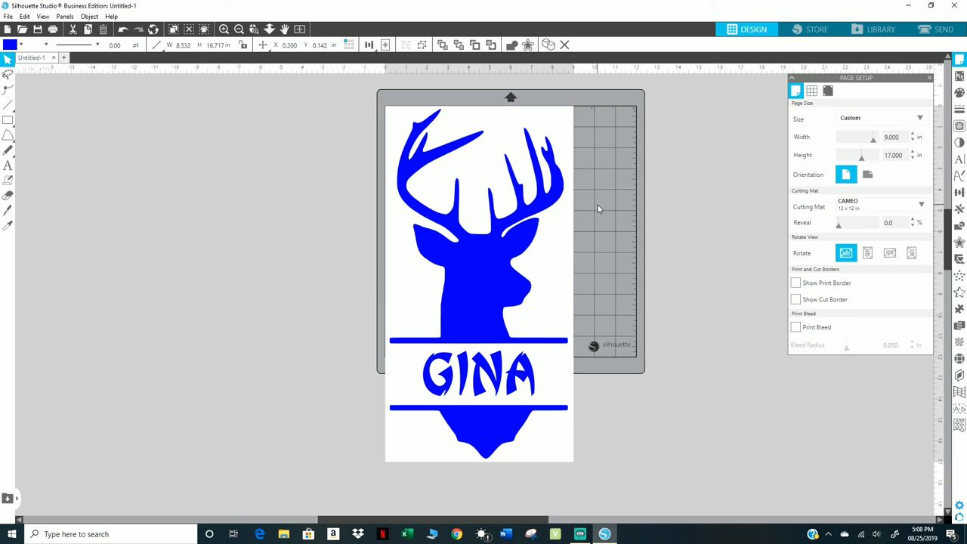